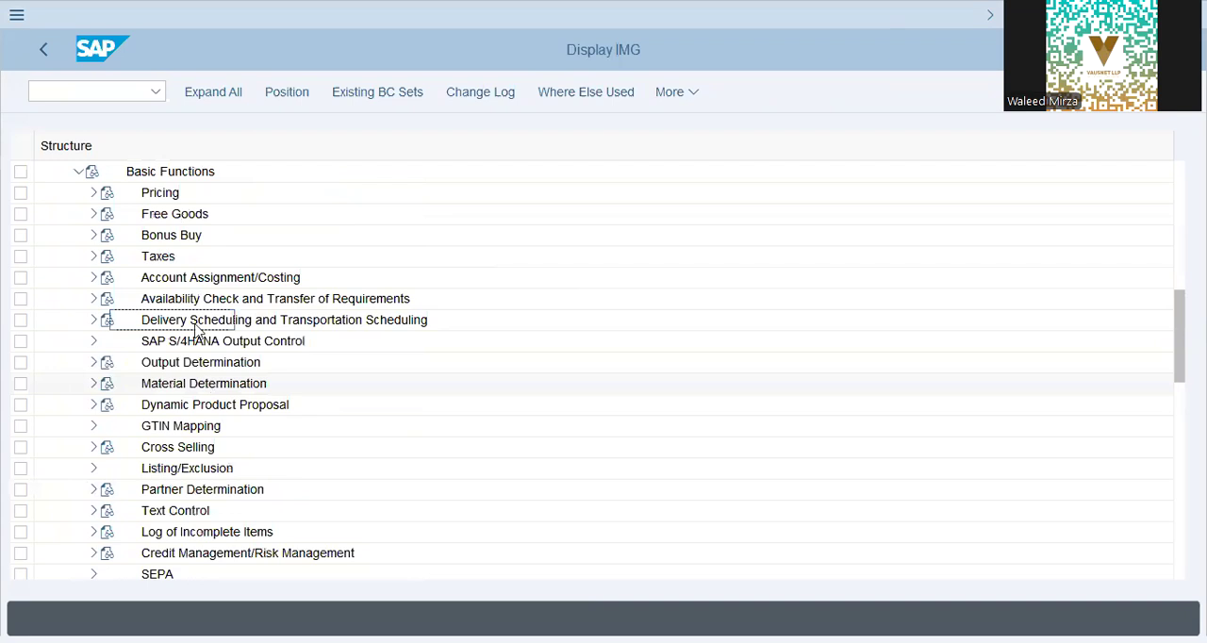
Step: Expand Account Assignment/Costing and its Revenue Account Determination node, and open the Define Account Keys activity
left_click(93, 279)
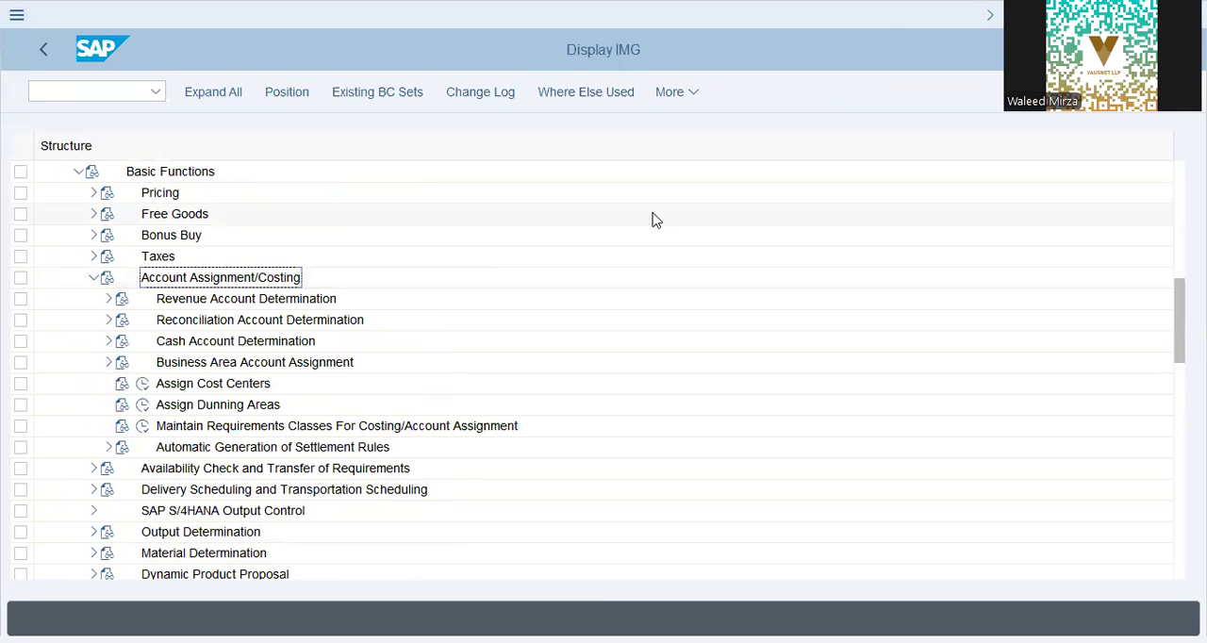
left_click(110, 298)
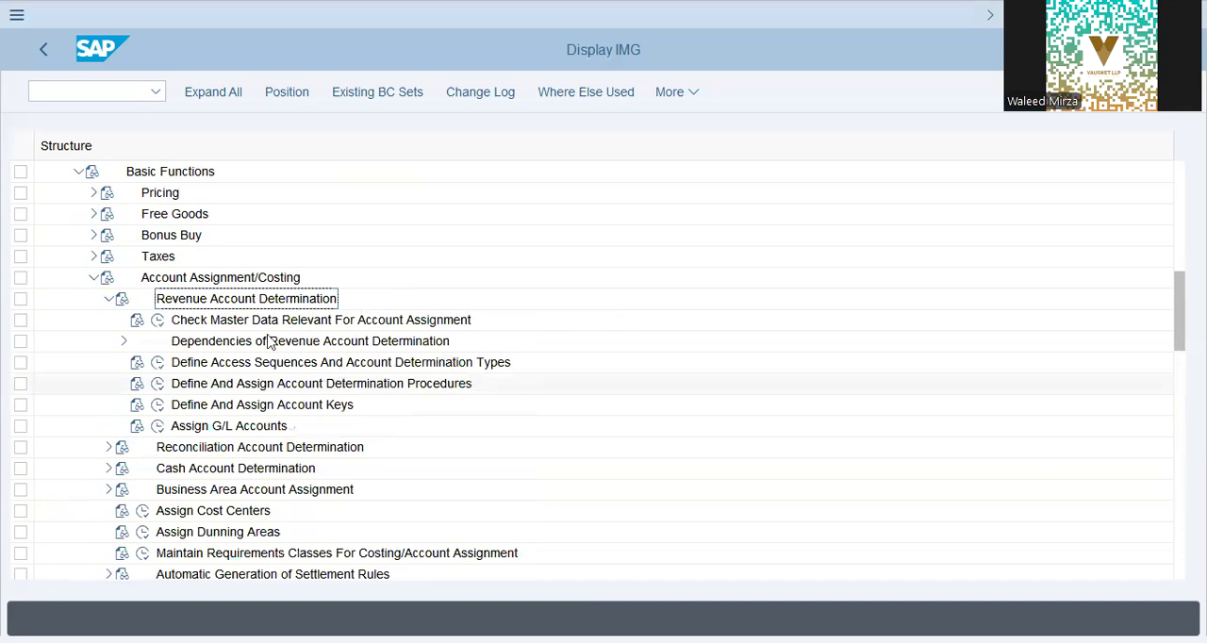
left_click(175, 413)
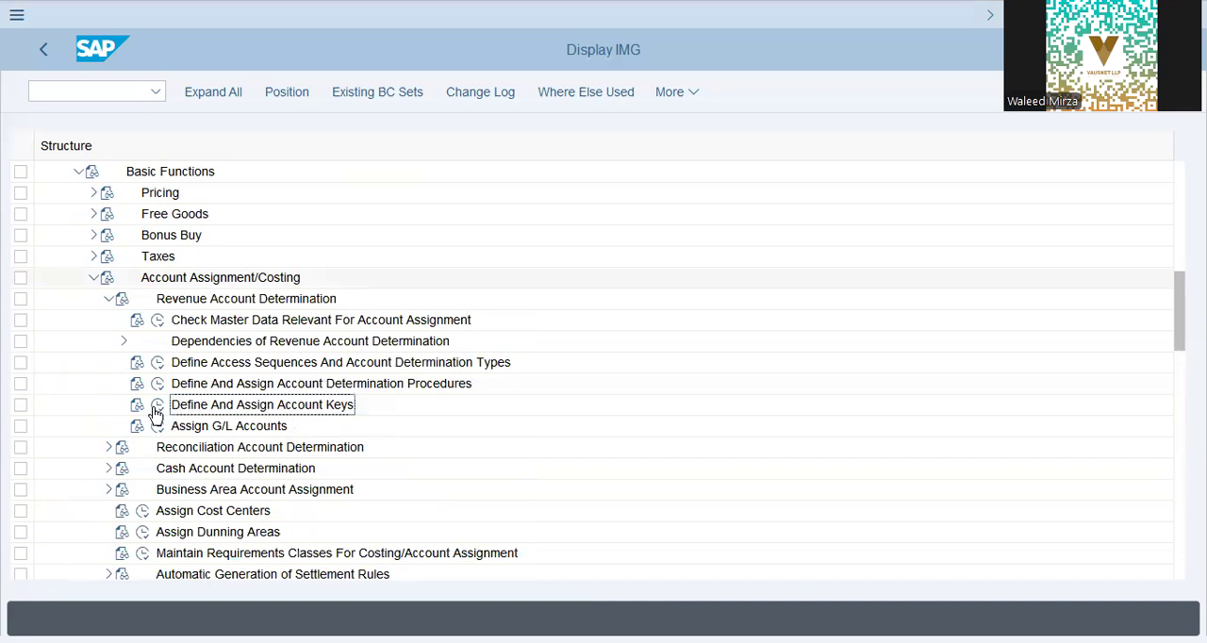
double_click(359, 469)
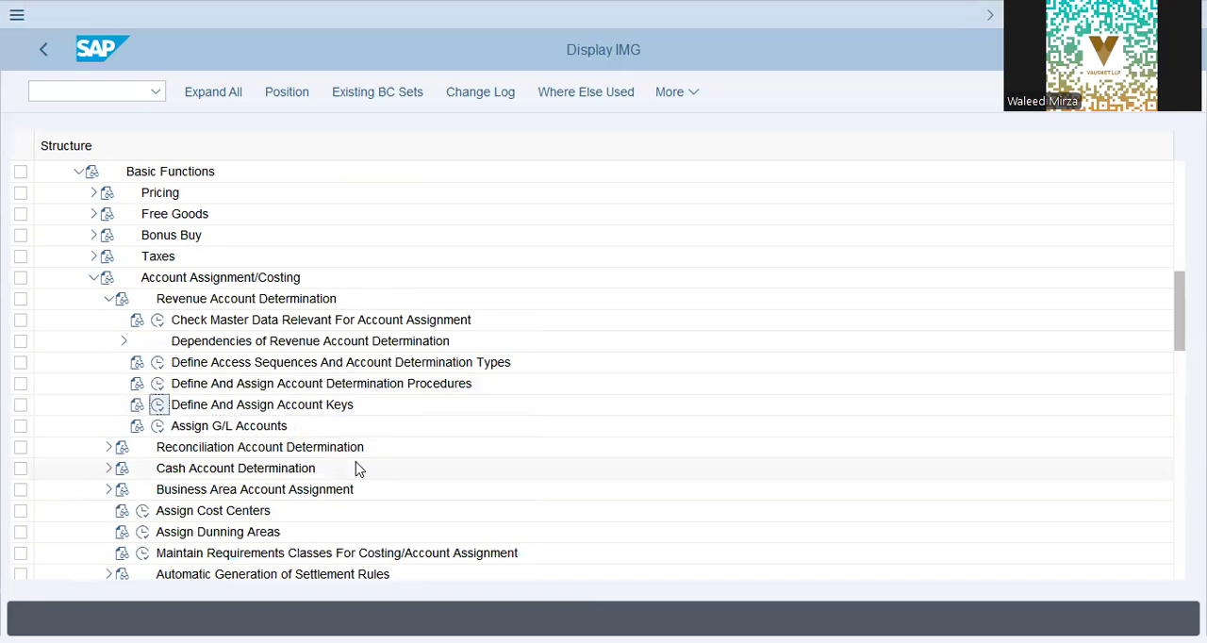
left_click(160, 405)
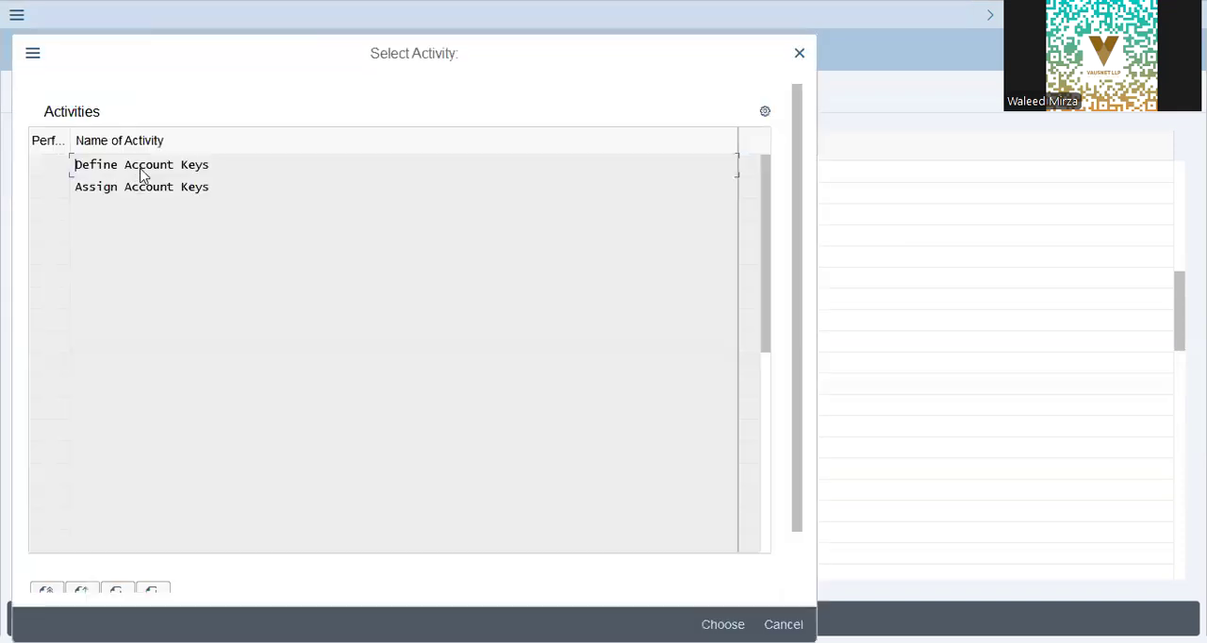
double_click(141, 172)
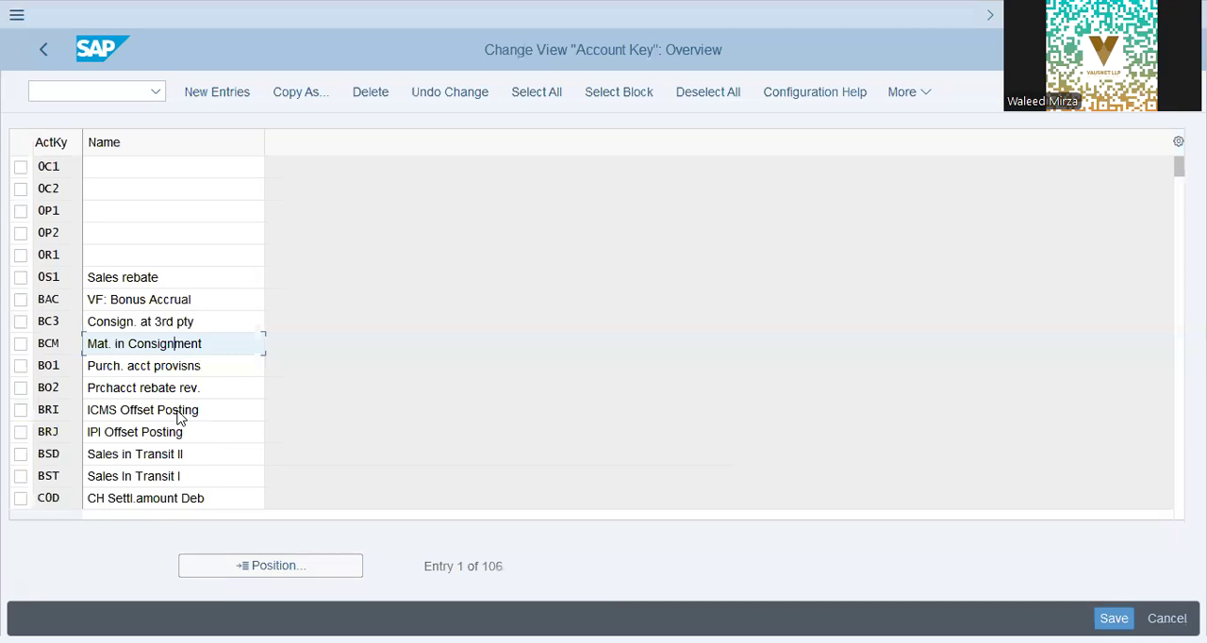
Step: Examine the list of account keys and their names in the Account Key overview
left_click(193, 458)
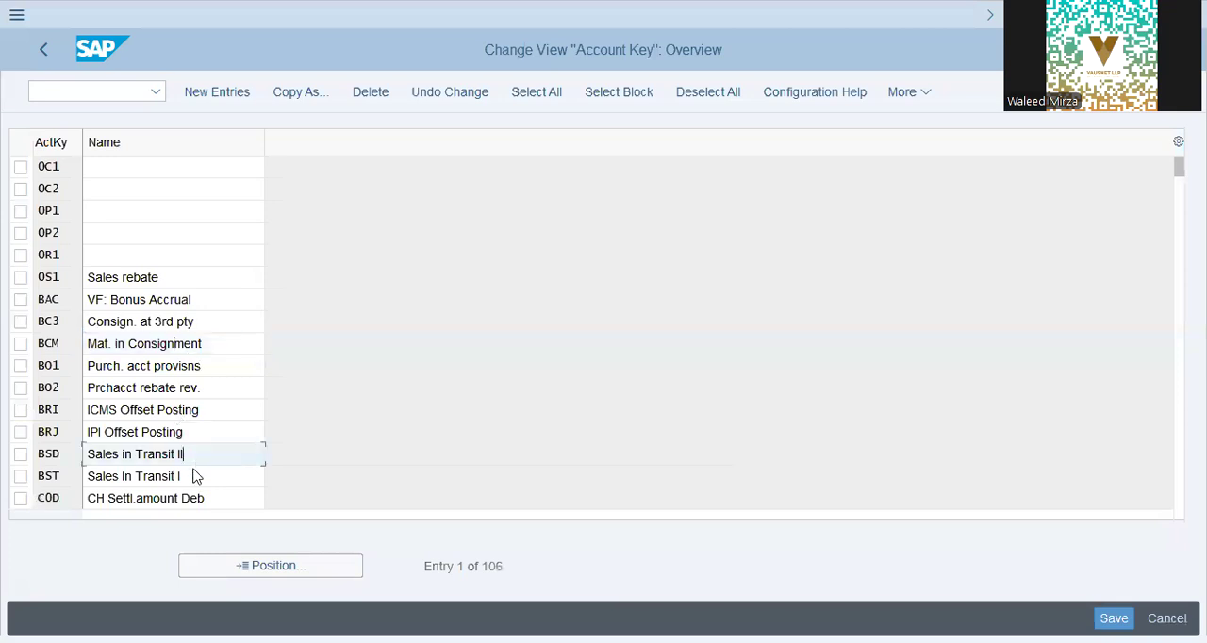
key("Down")
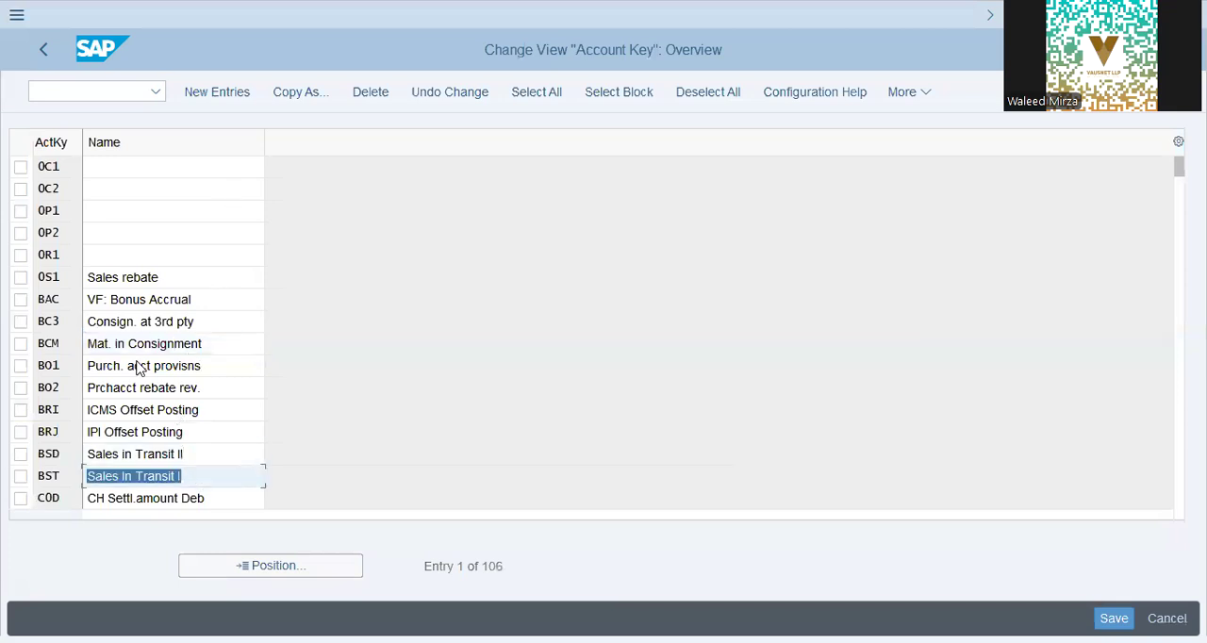
left_click(139, 366)
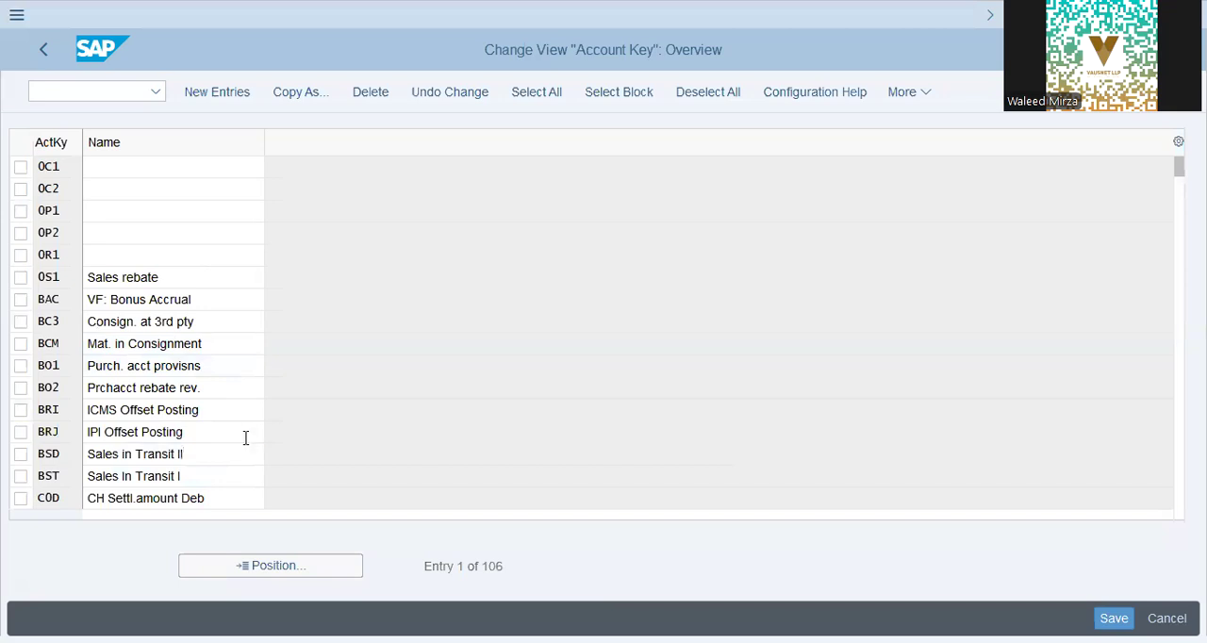
key("Page_Down")
left_click(134, 241)
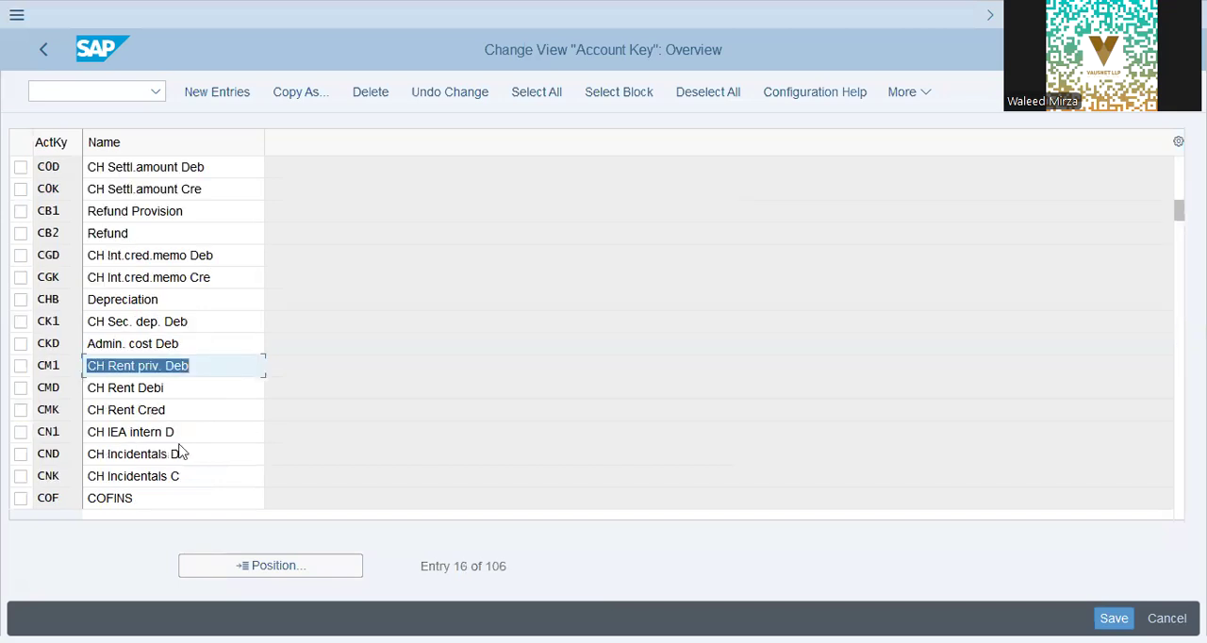
left_click(167, 295)
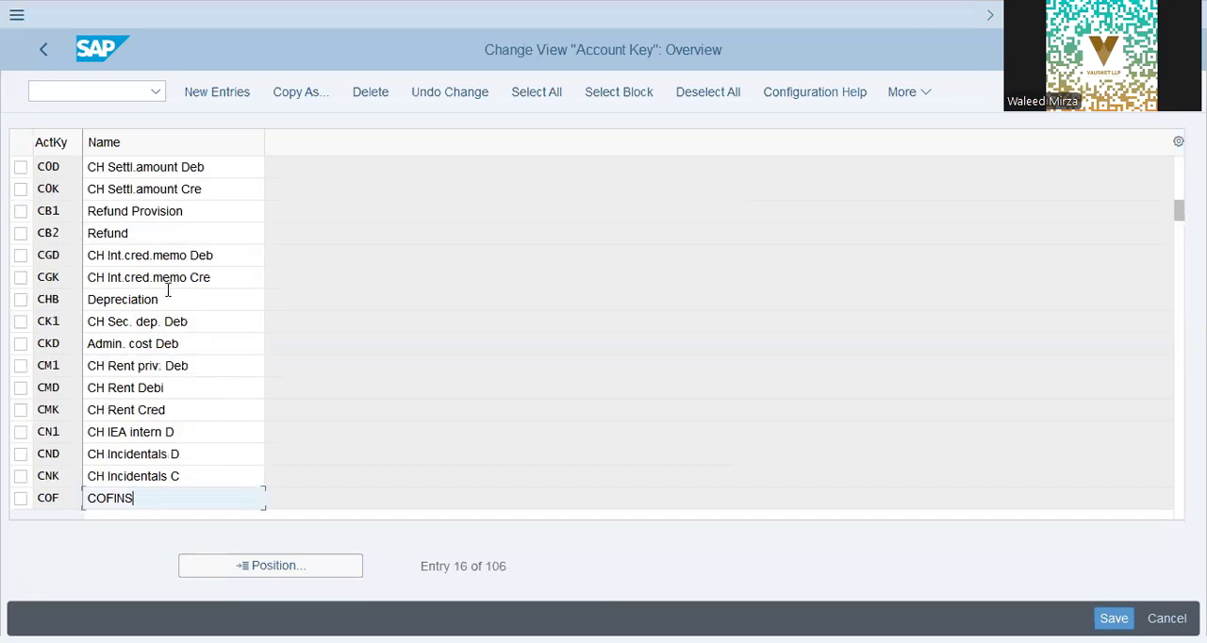
left_click(296, 348)
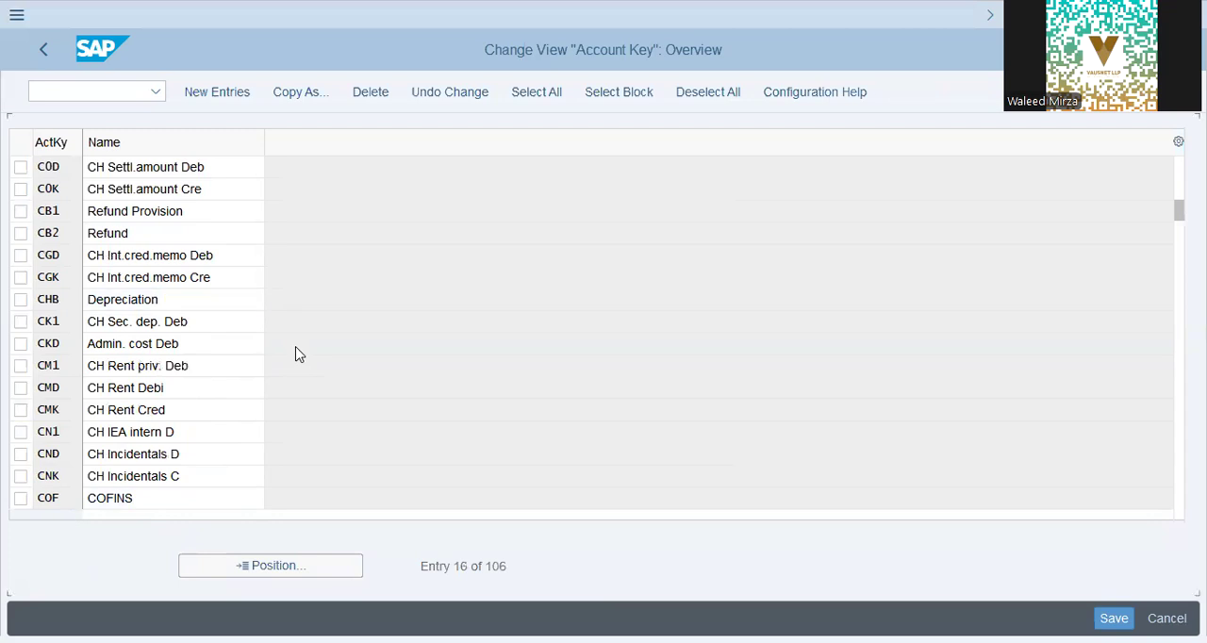
scroll(295, 353, "down", 5)
Step: Open the Assign Account Keys activity and check the account key and accruals fields for Actual Costs in procedure A10001
left_click(122, 344)
double_click(155, 337)
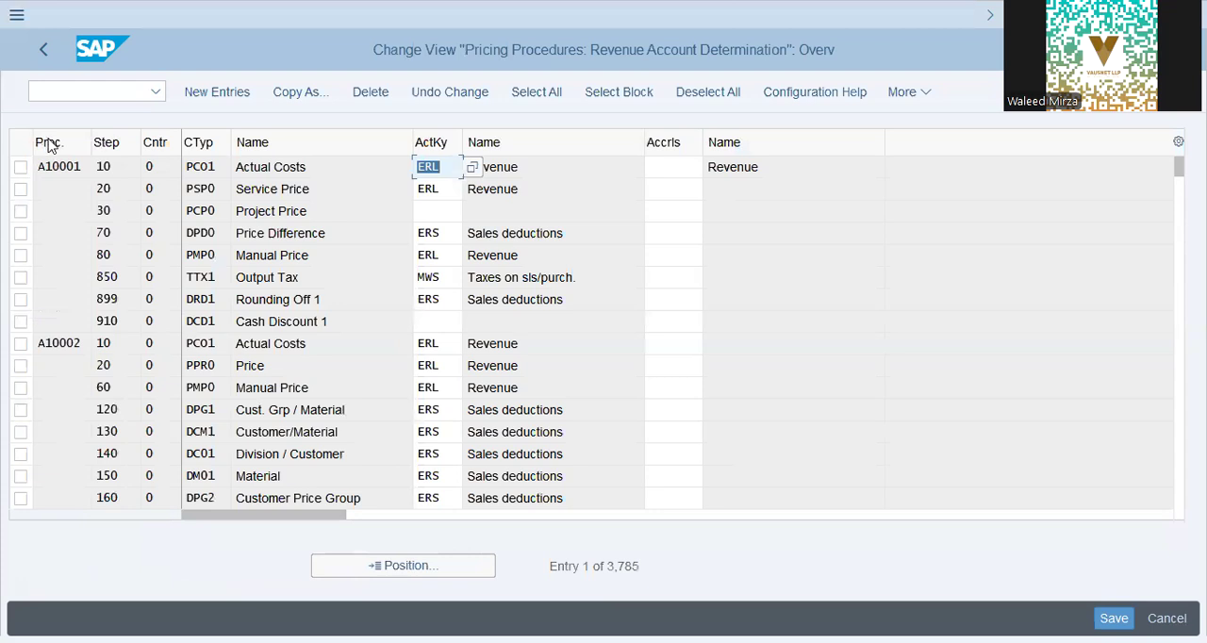
left_click(566, 169)
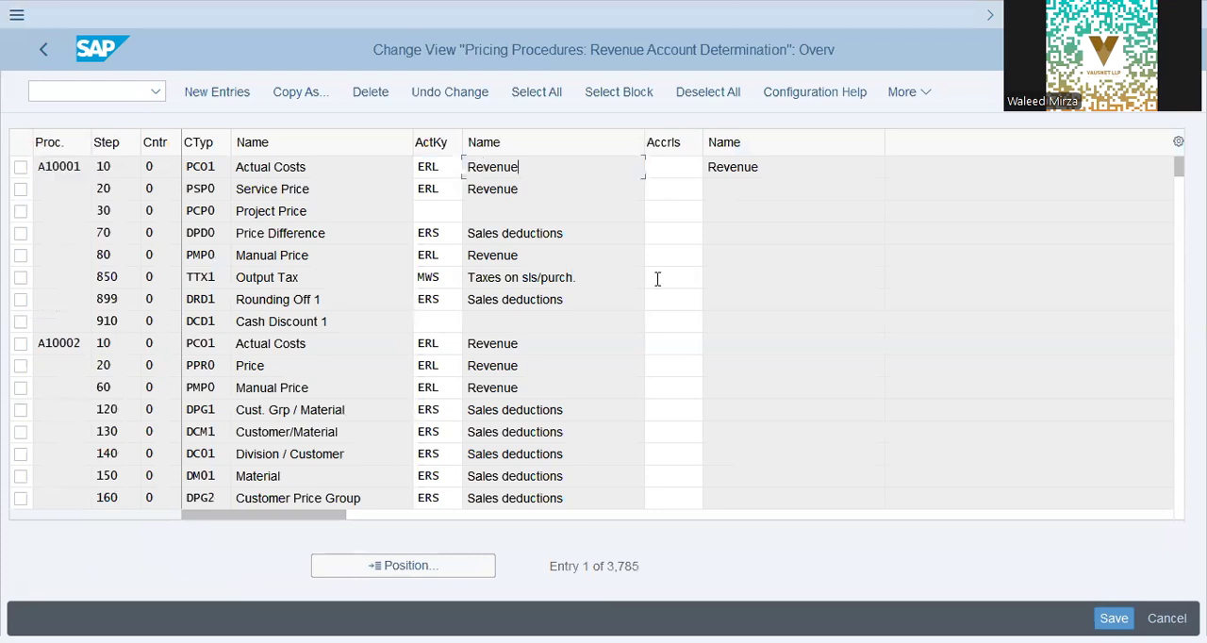
key("Tab")
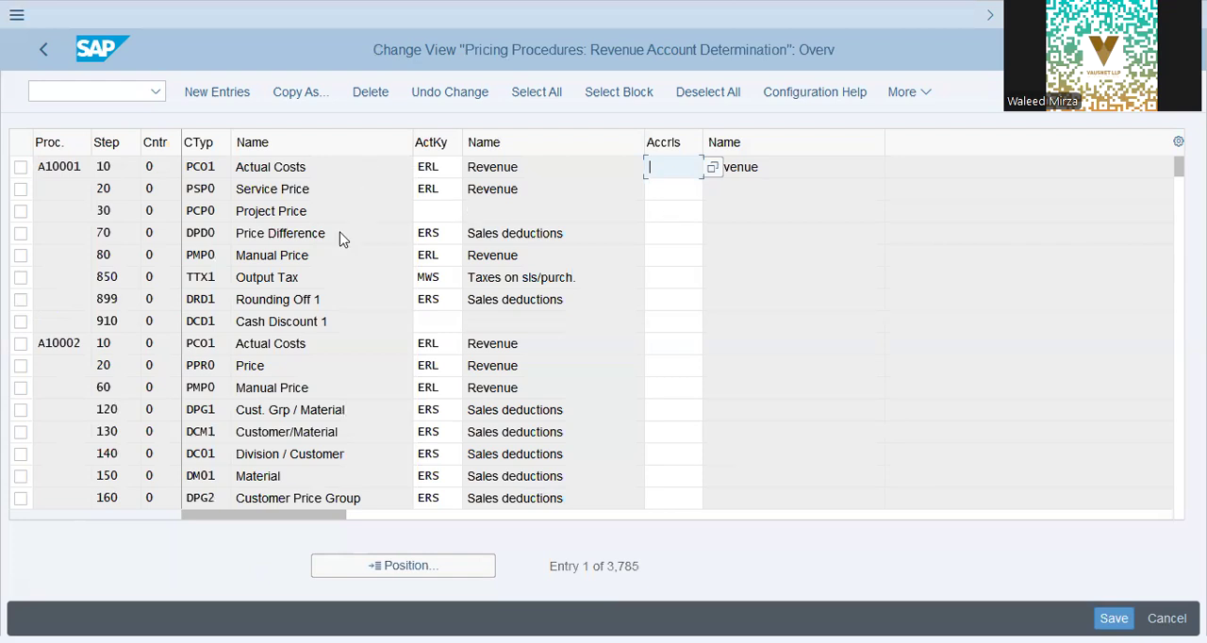
Step: Examine the account key assignments of Price Difference and Manual Price in pricing procedure A10001
left_click(340, 188)
left_click(409, 233)
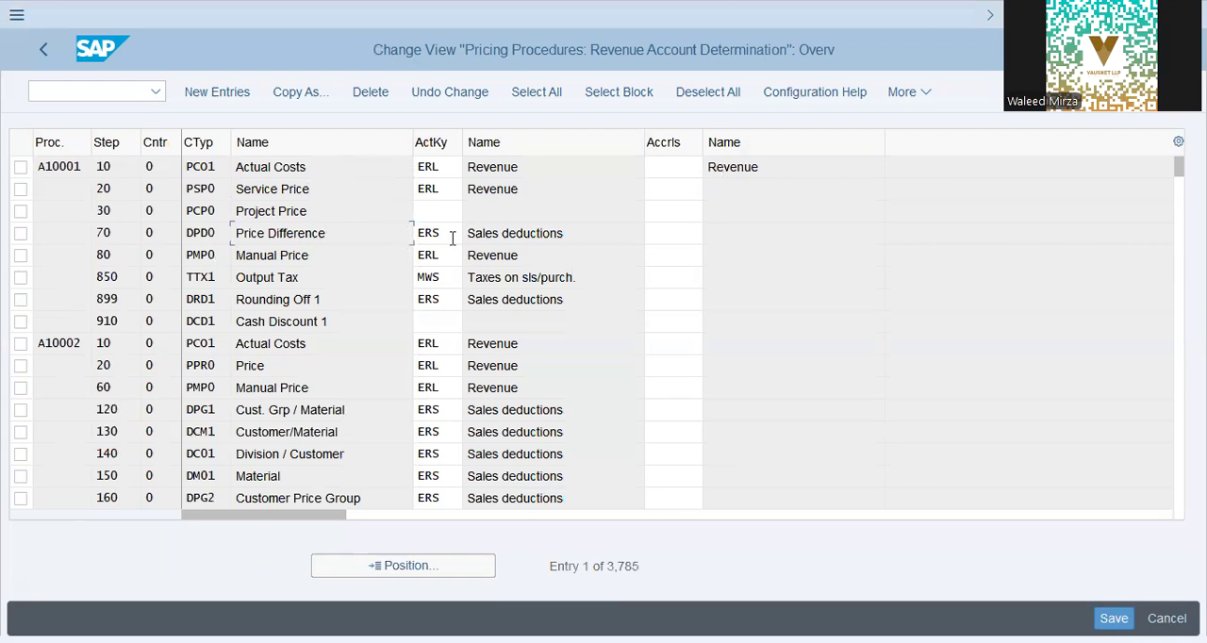
key("Tab")
key("Tab")
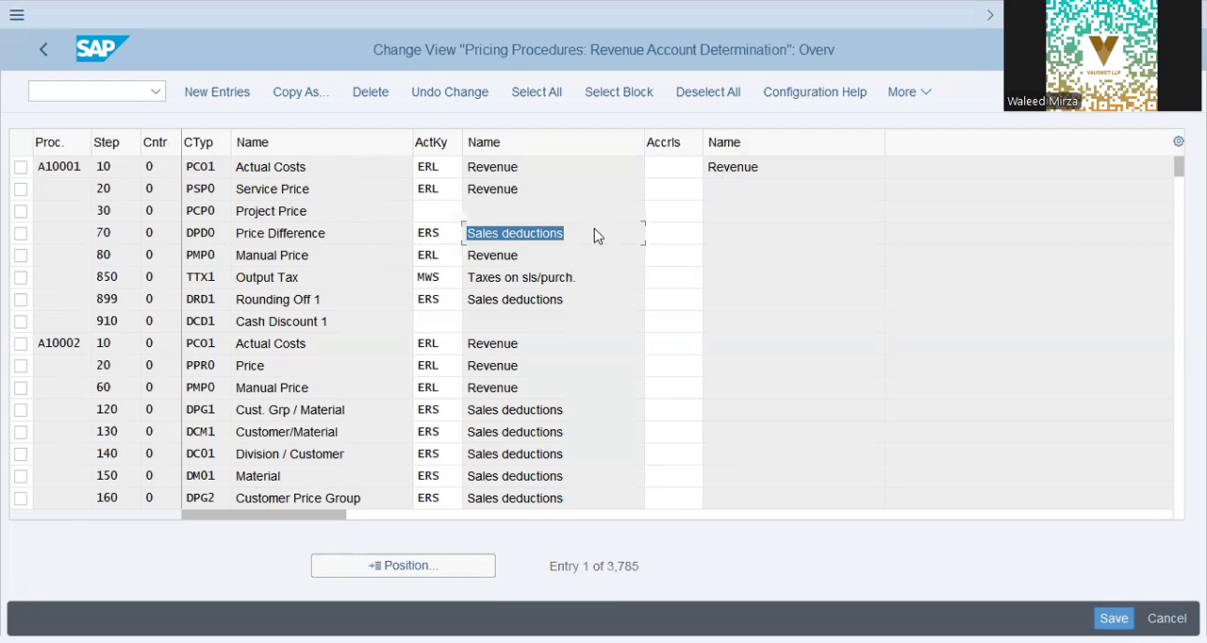
key("shift+Tab")
key("Tab")
key("Down")
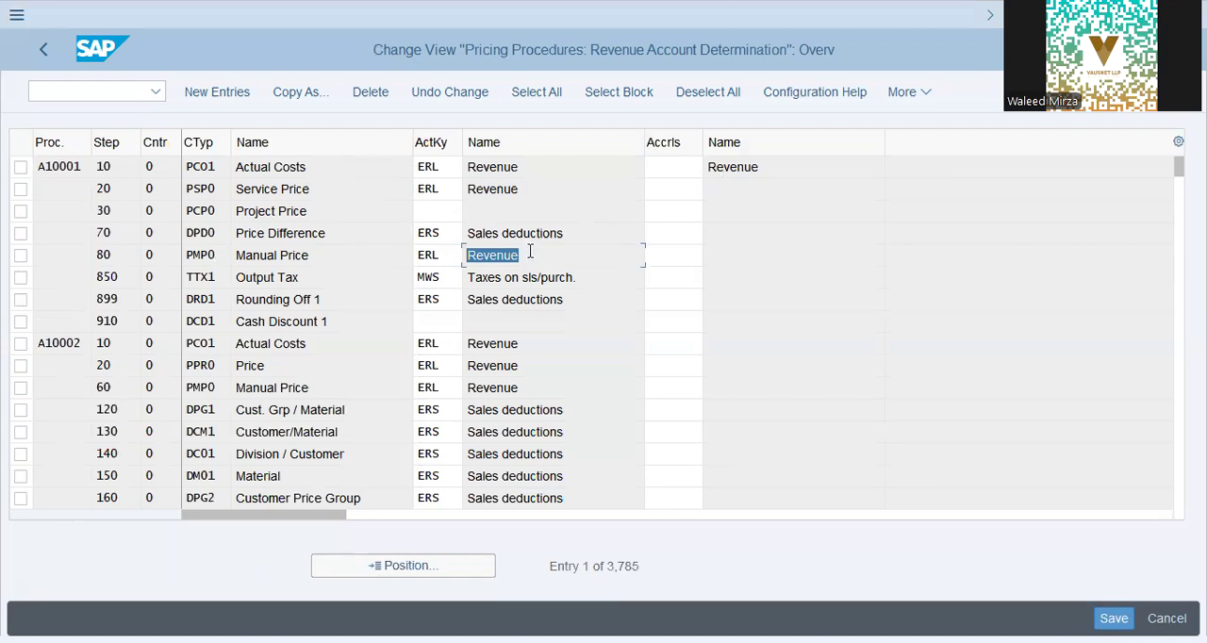
left_click(530, 251)
double_click(542, 250)
left_click(548, 242)
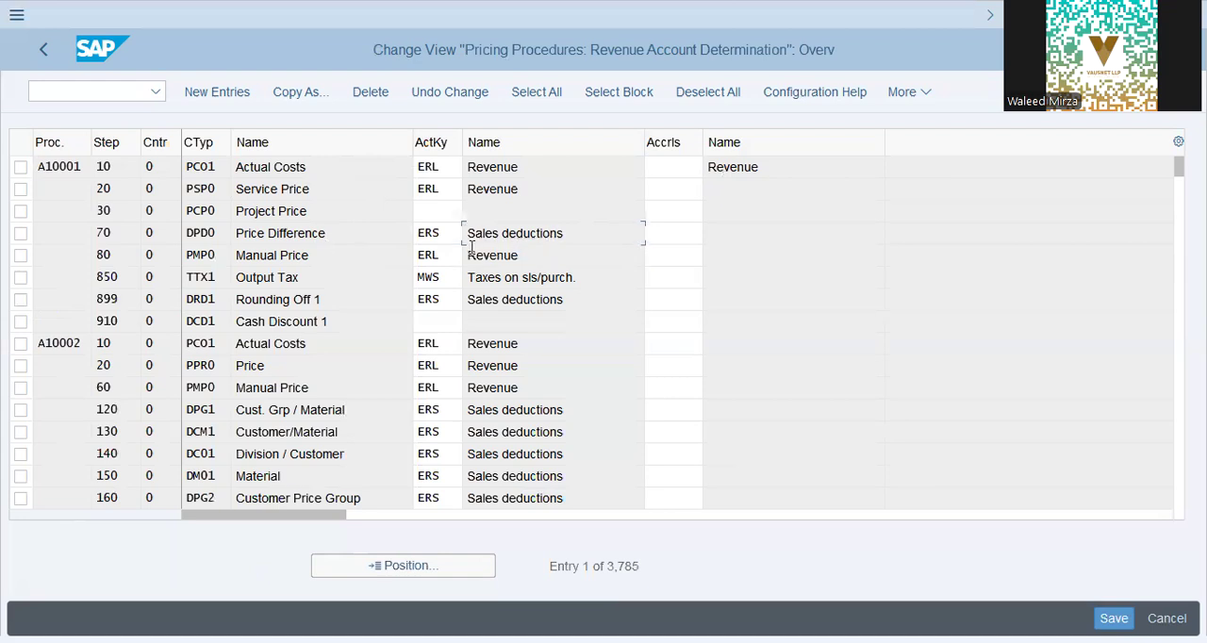
Step: Review the step numbers of the condition types in pricing procedure A10001
left_click(119, 185)
left_click(131, 232)
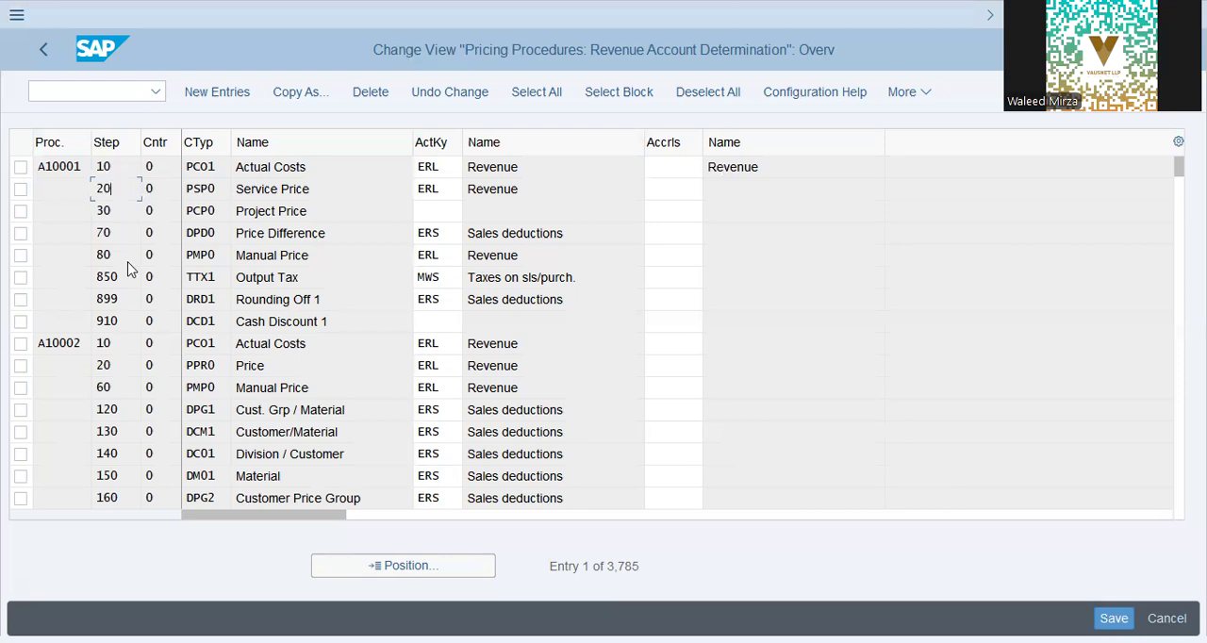
left_click(121, 186)
left_click(132, 236)
left_click(132, 255)
Step: Look up the descriptions of procedures A10001 and A10002 in the list of possible procedures and close it
left_click(63, 166)
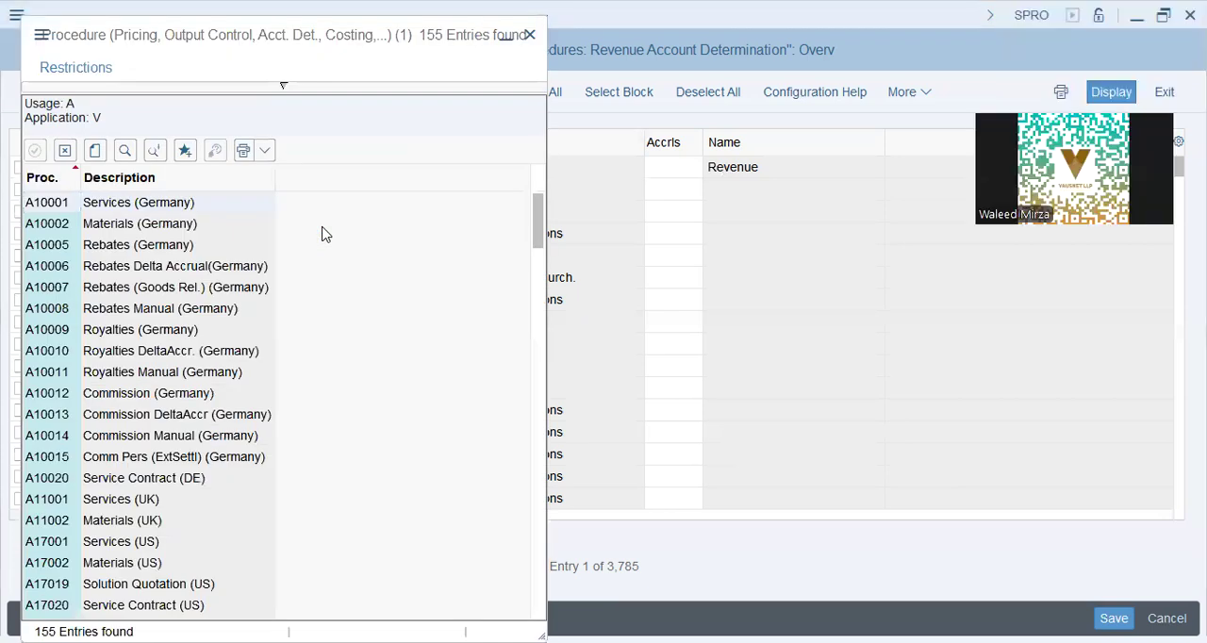
left_click(148, 203)
left_click(66, 228)
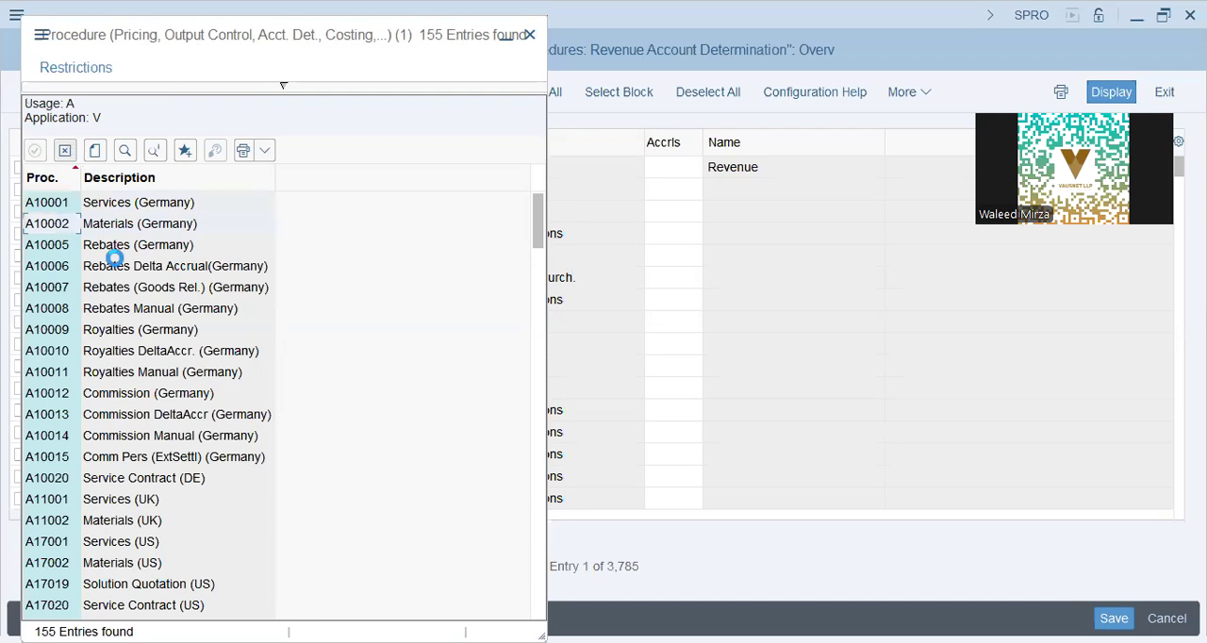
double_click(111, 251)
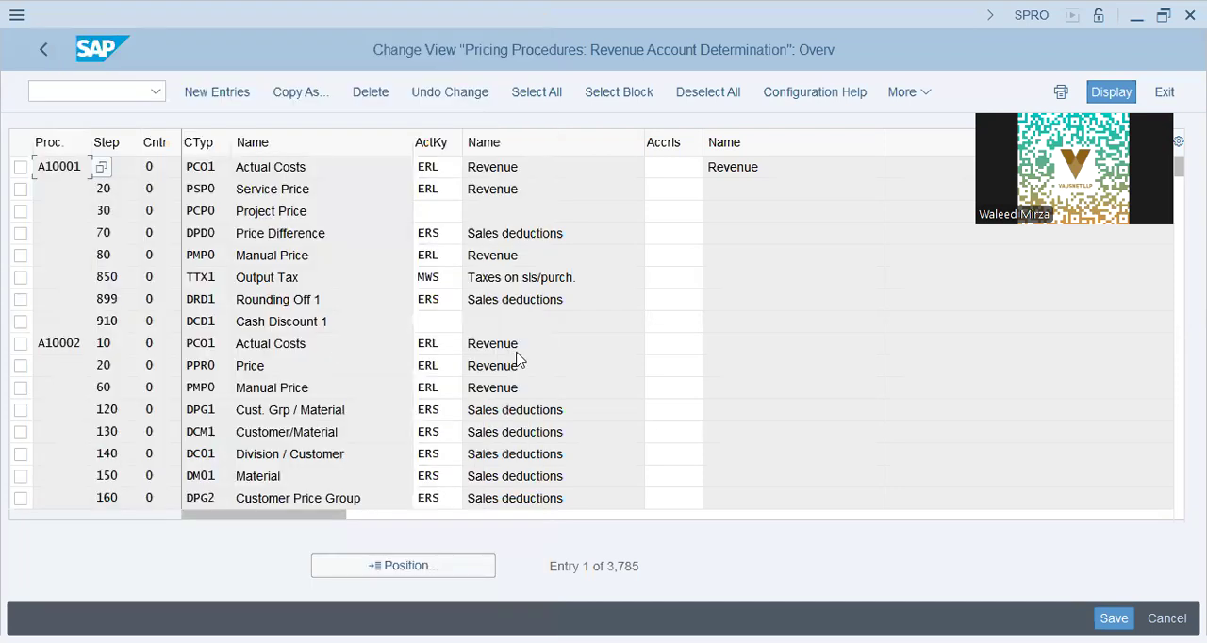
left_click(517, 364)
Step: Examine the condition types of pricing procedure A10002, from Cust. Grp / Material through Cash Discount 1
left_click(337, 431)
key("Up")
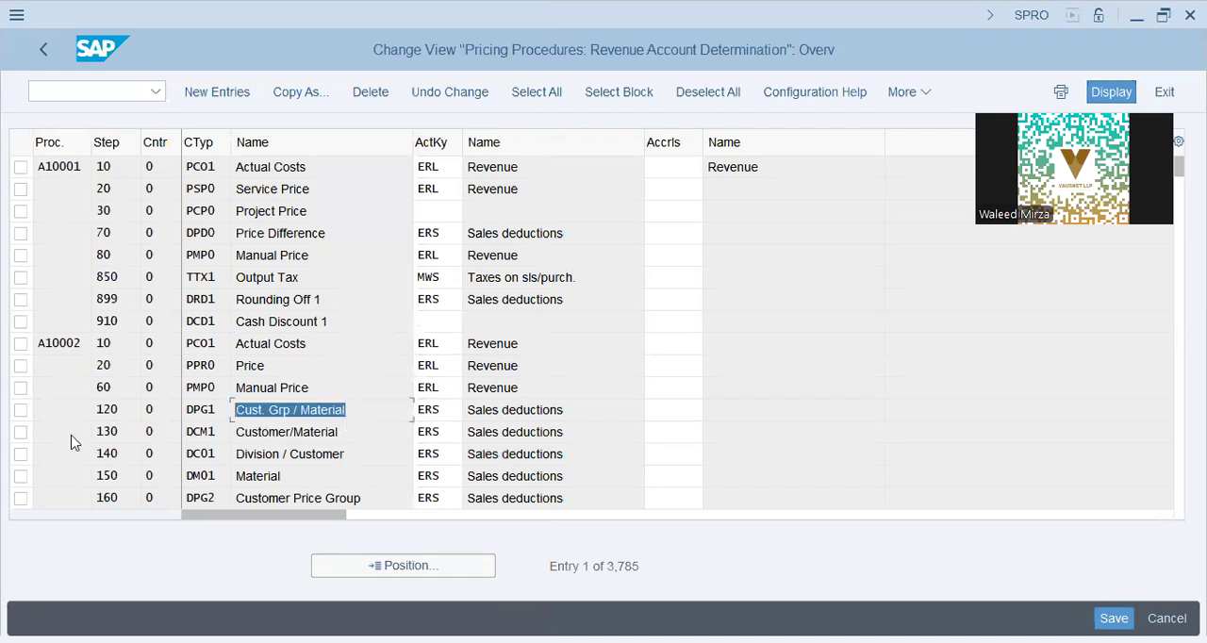
key("Down")
key("Down")
key("Down")
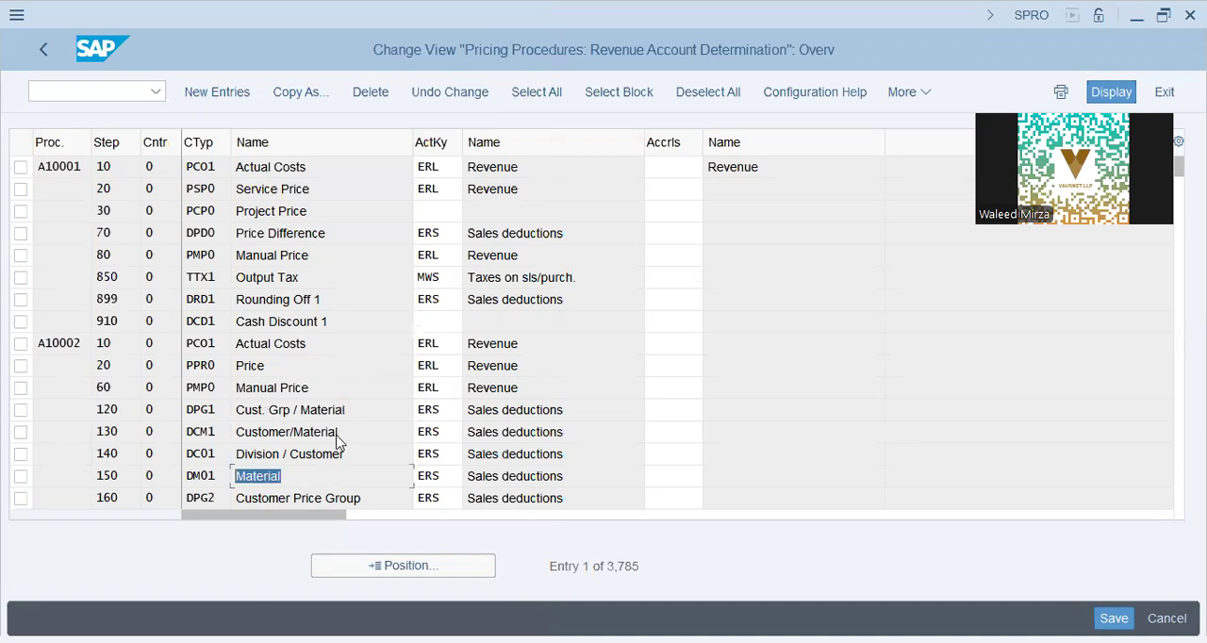
key("Up")
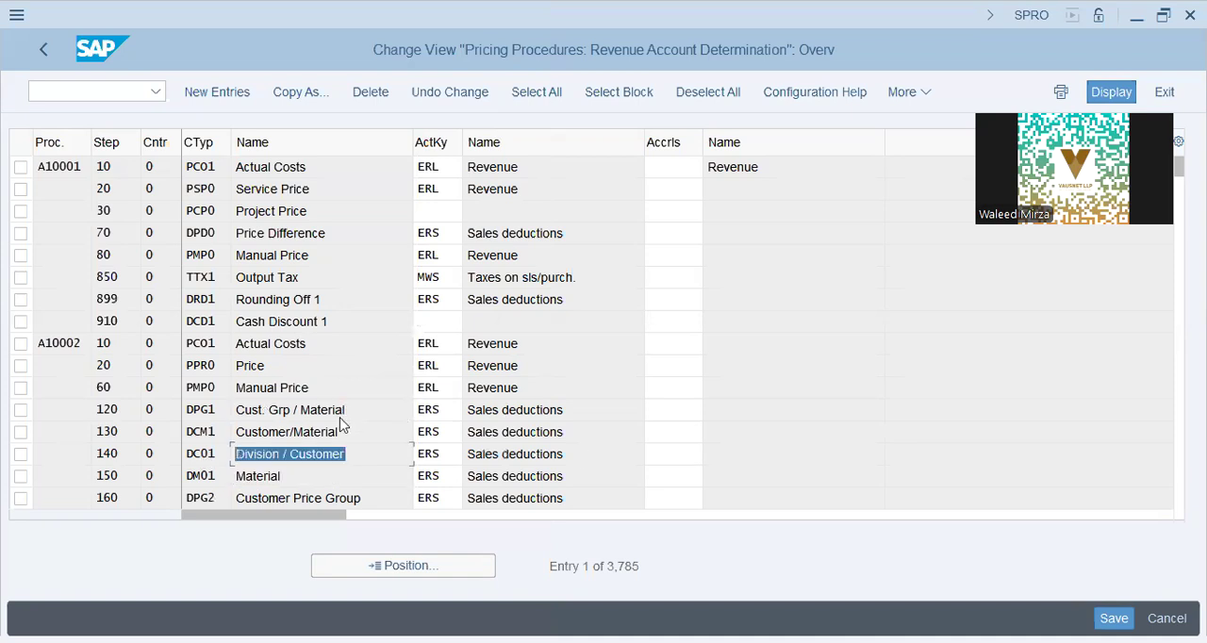
key("Up")
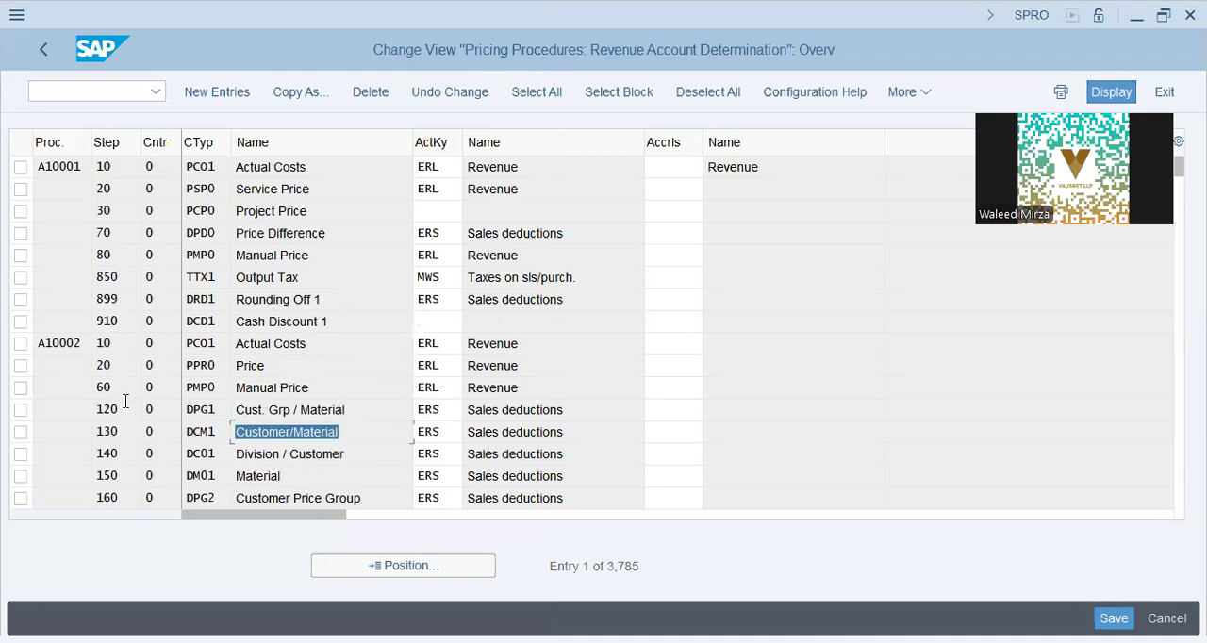
left_click(125, 400)
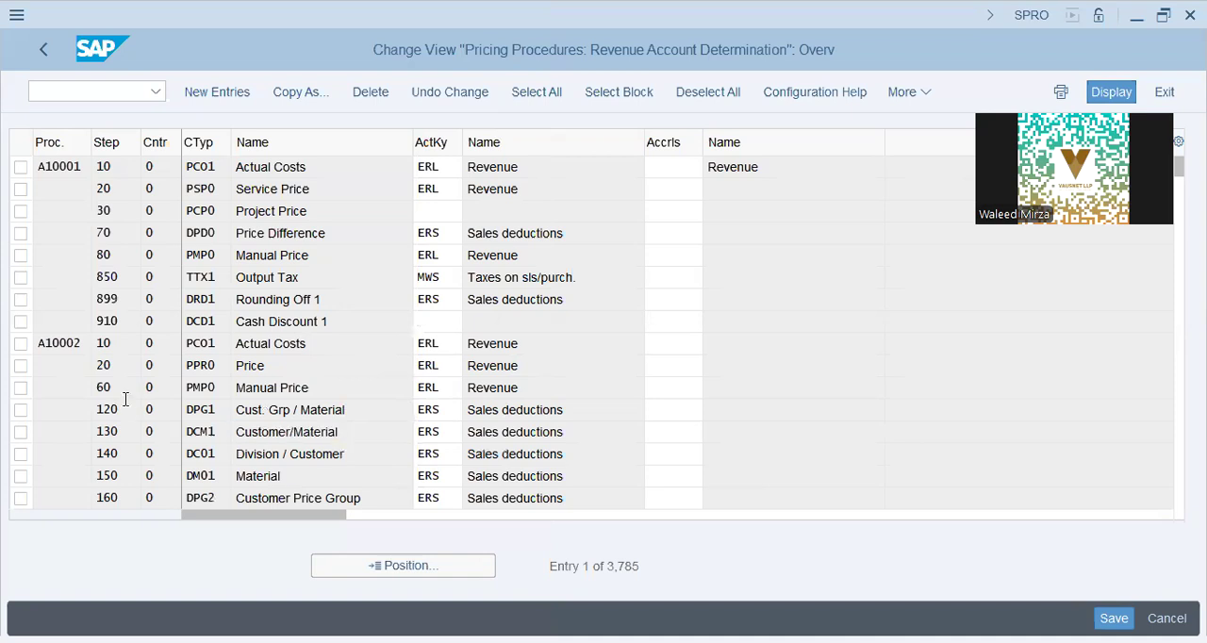
scroll(126, 400, "down", 5)
left_click(300, 437)
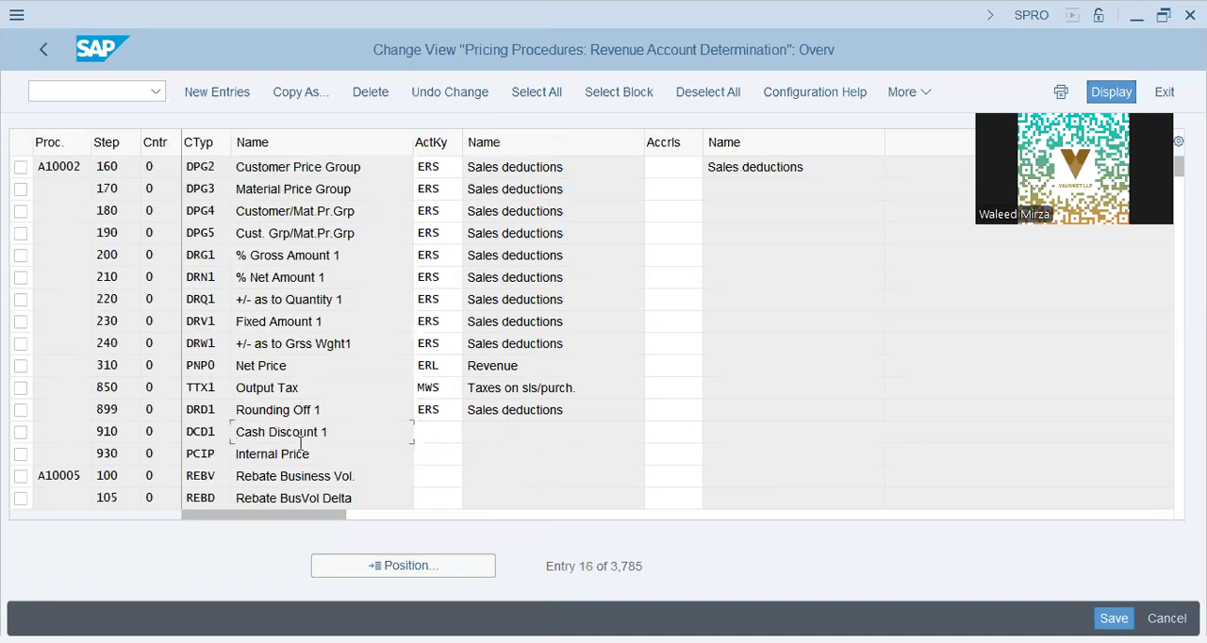
Step: Leave the account key assignment, open Assign G/L Accounts and display table 001, Cust.Grp/MaterialGrp/AcctKey
left_click(46, 52)
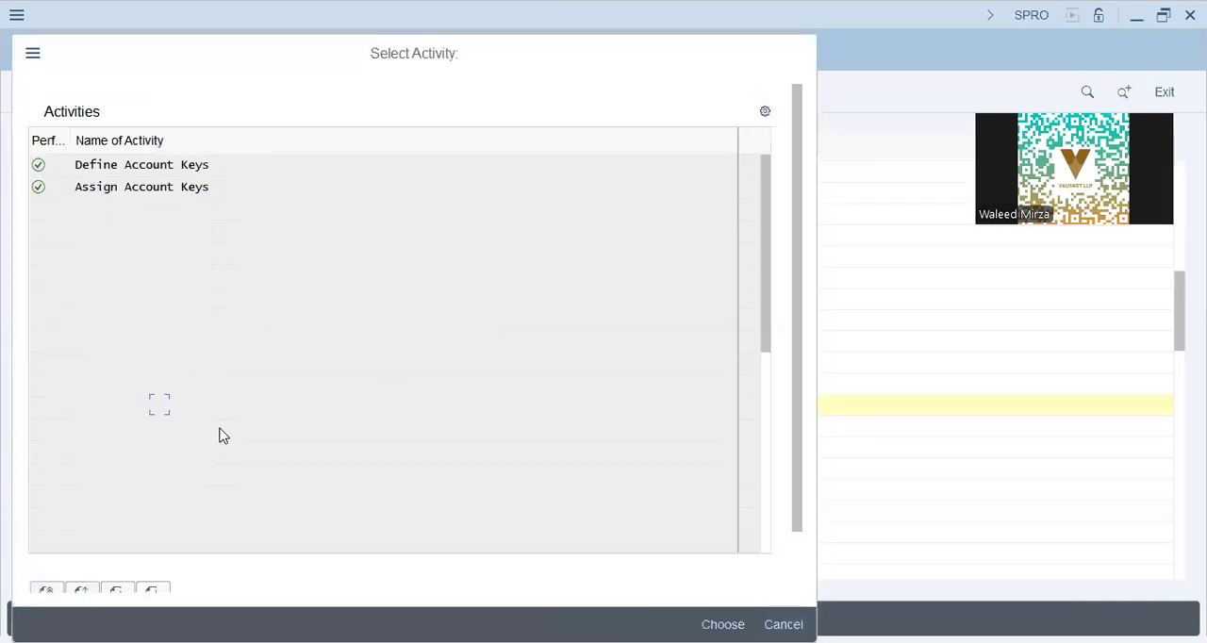
left_click(160, 427)
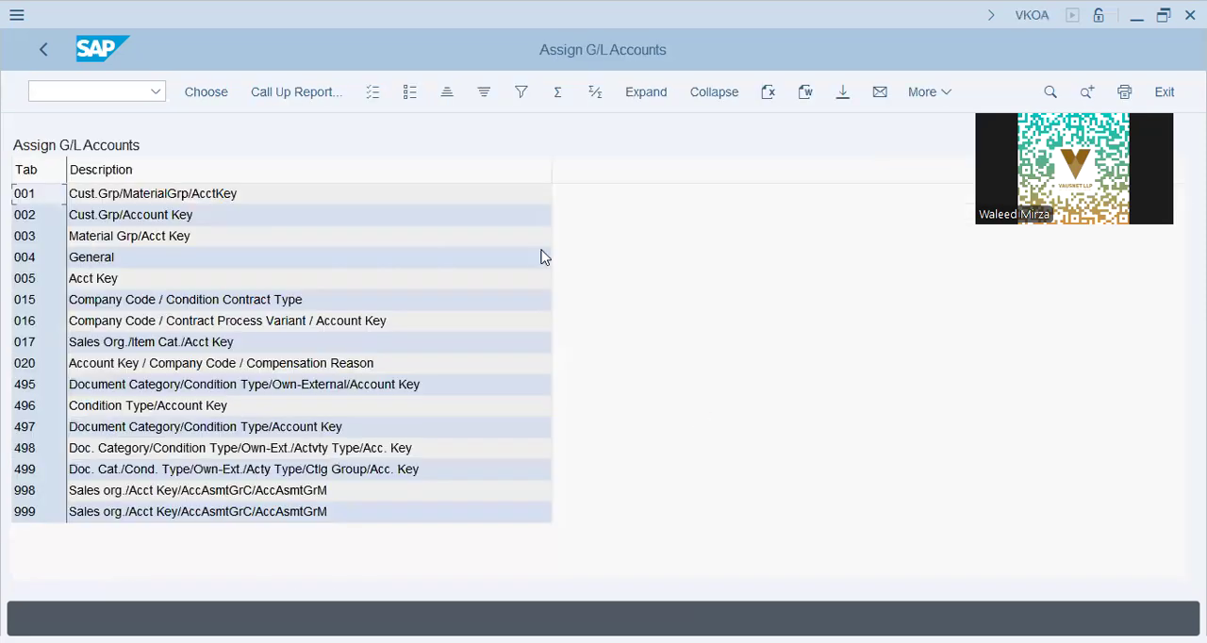
left_click(543, 257)
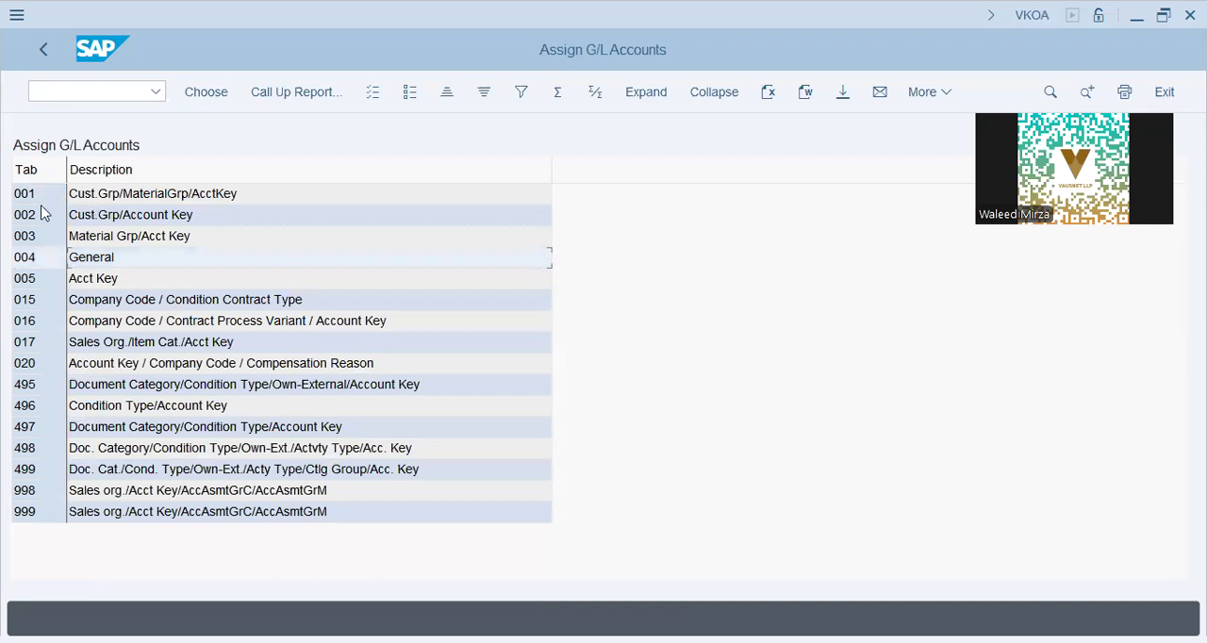
double_click(204, 200)
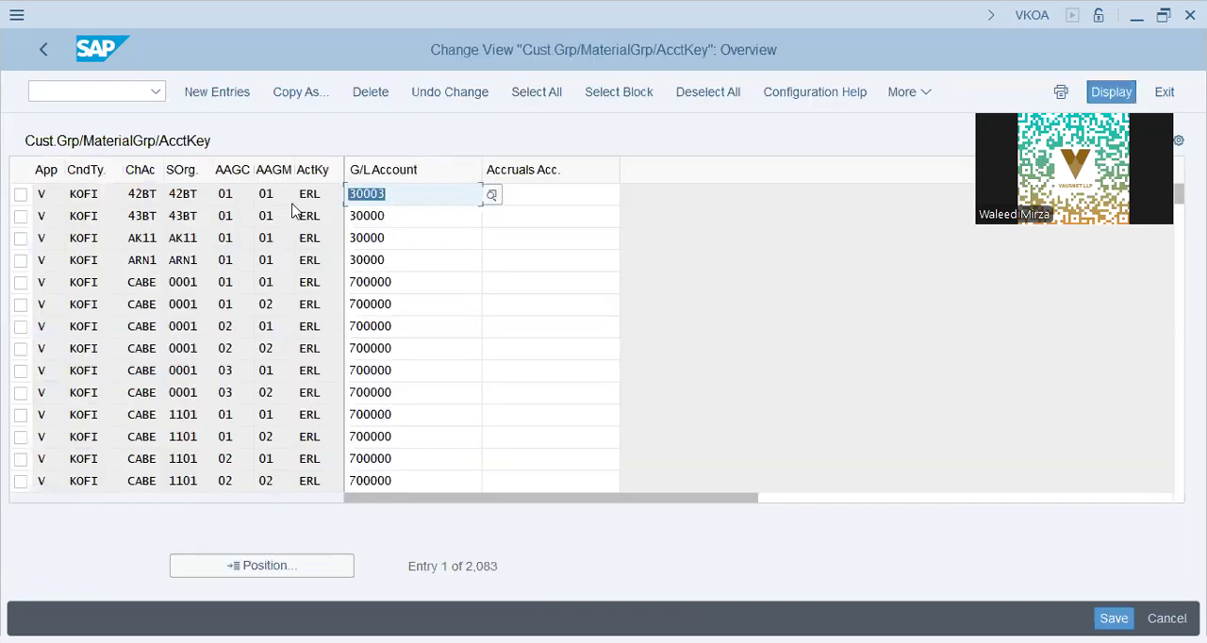
Step: Examine the account key, sales organization, condition type and accruals account of the first entry, 42BT
left_click(334, 194)
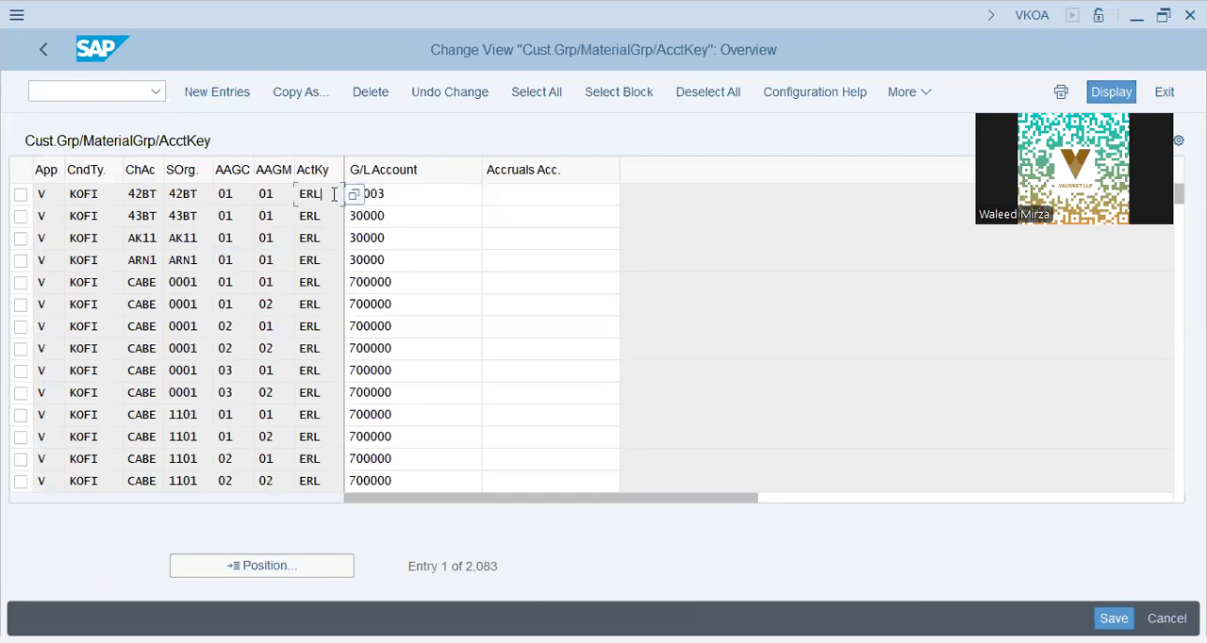
left_click(183, 200)
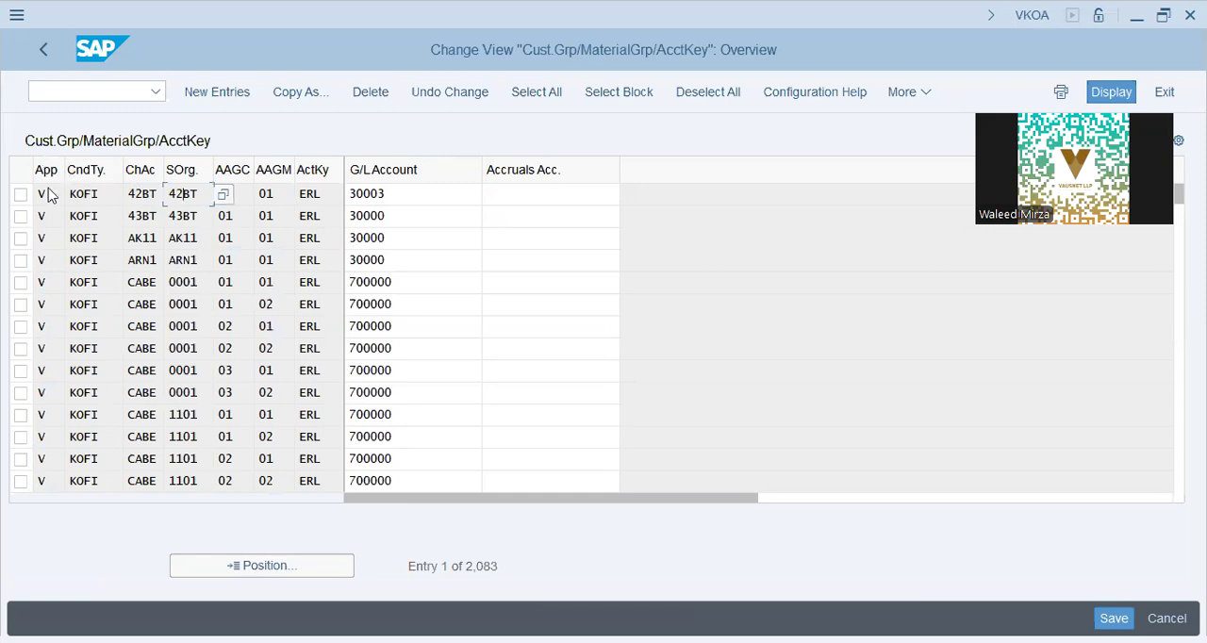
left_click(91, 194)
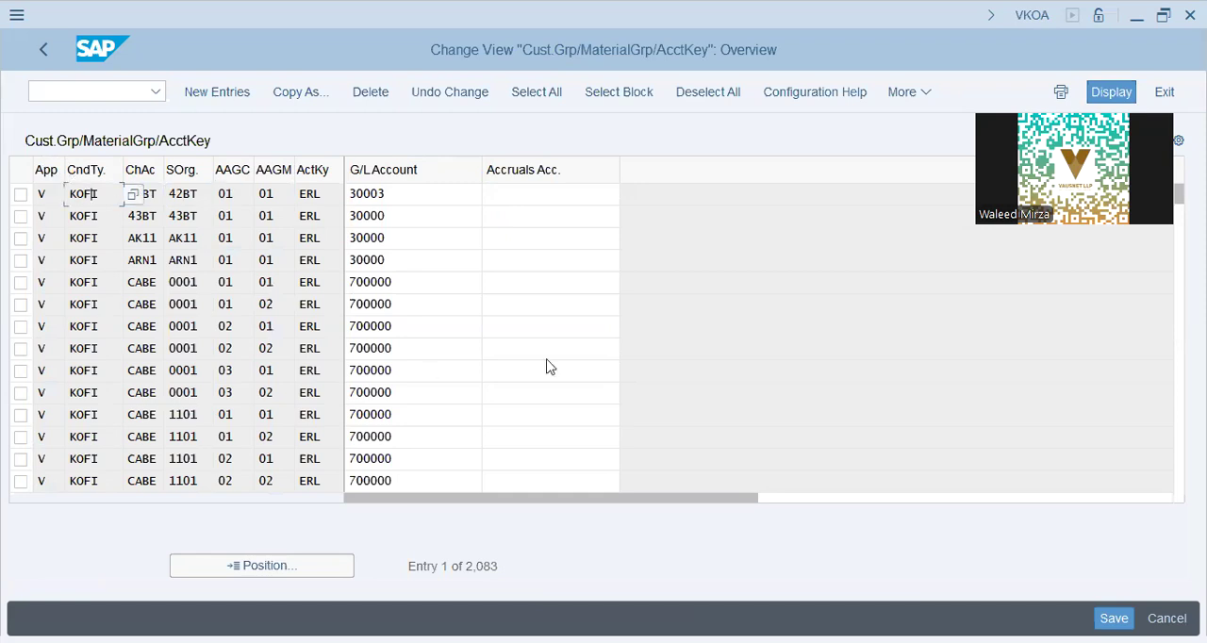
left_click(515, 187)
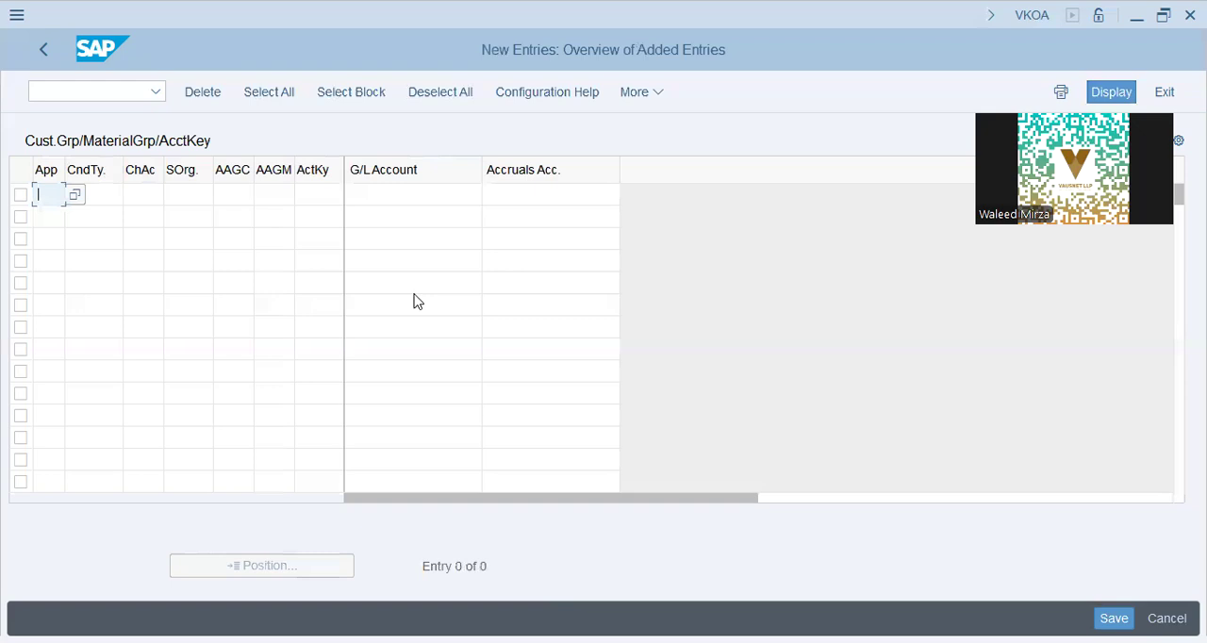
type("v")
key("Tab")
type("kofi")
key("Tab")
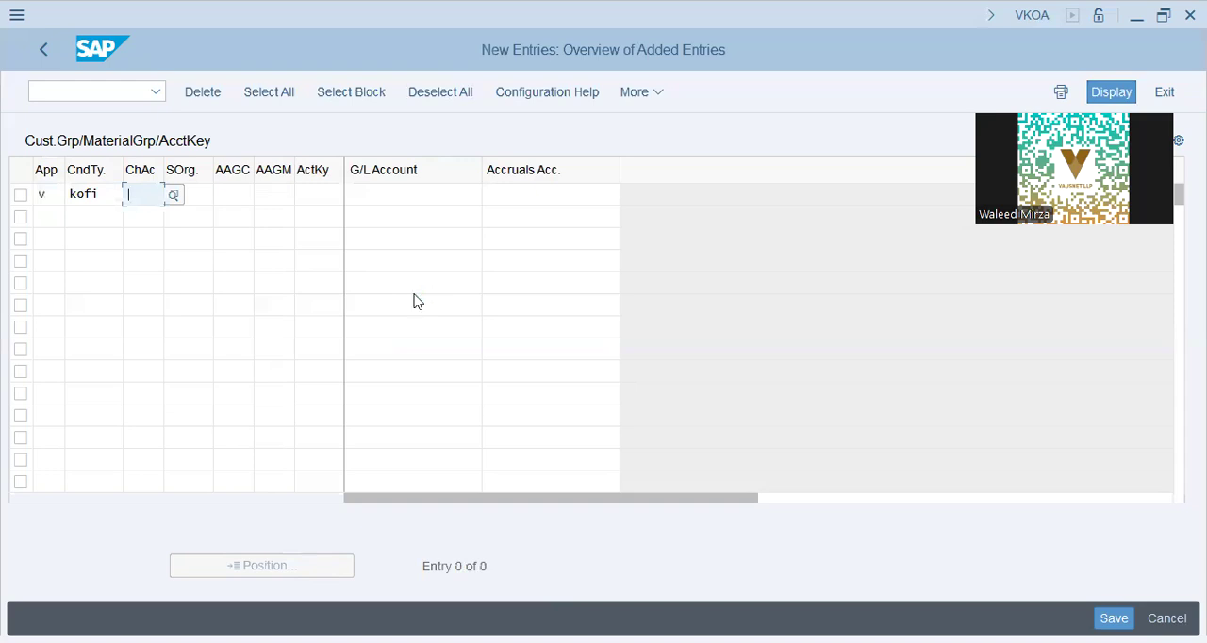
type("dt72")
key("Tab")
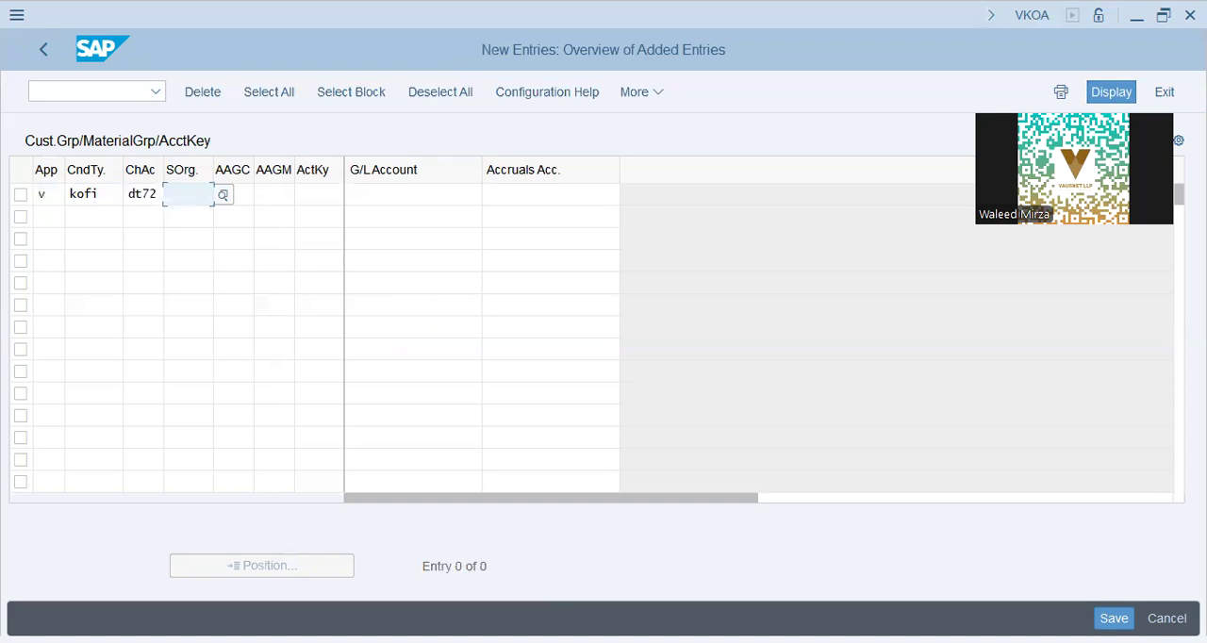
type("dt72")
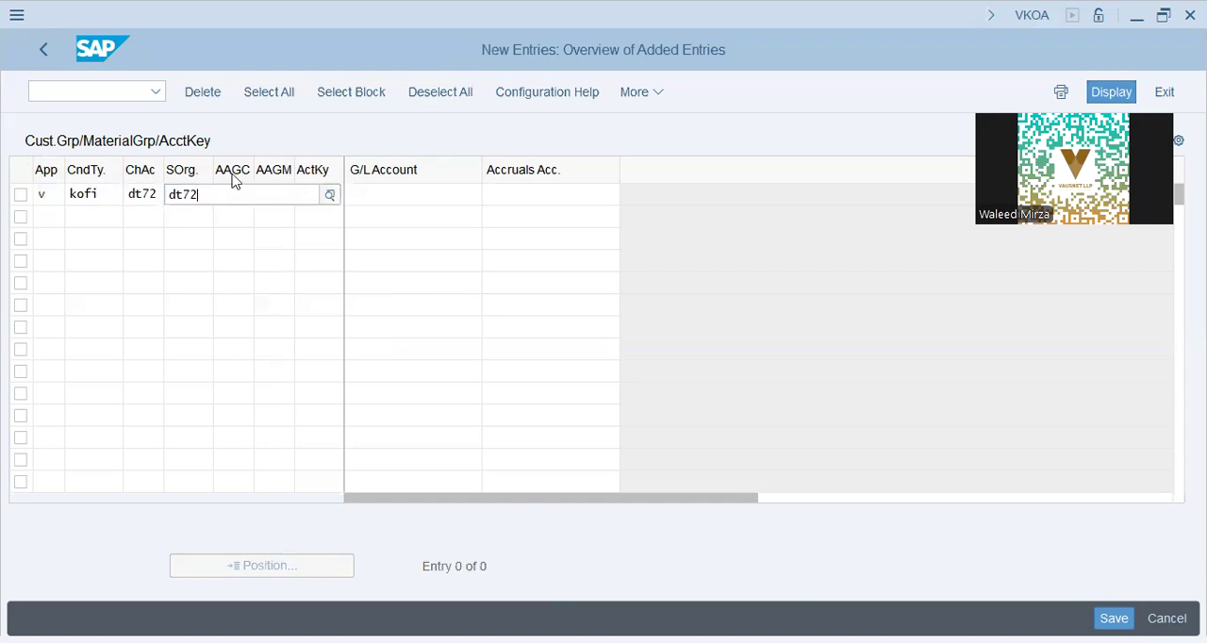
key("Tab")
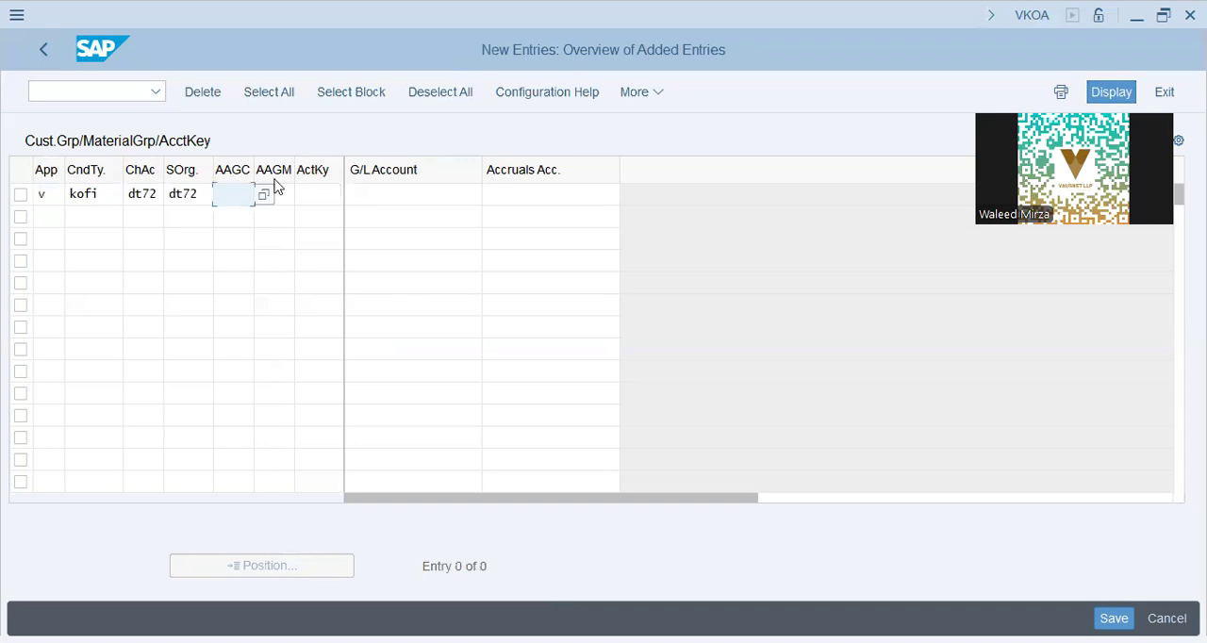
left_click(91, 95)
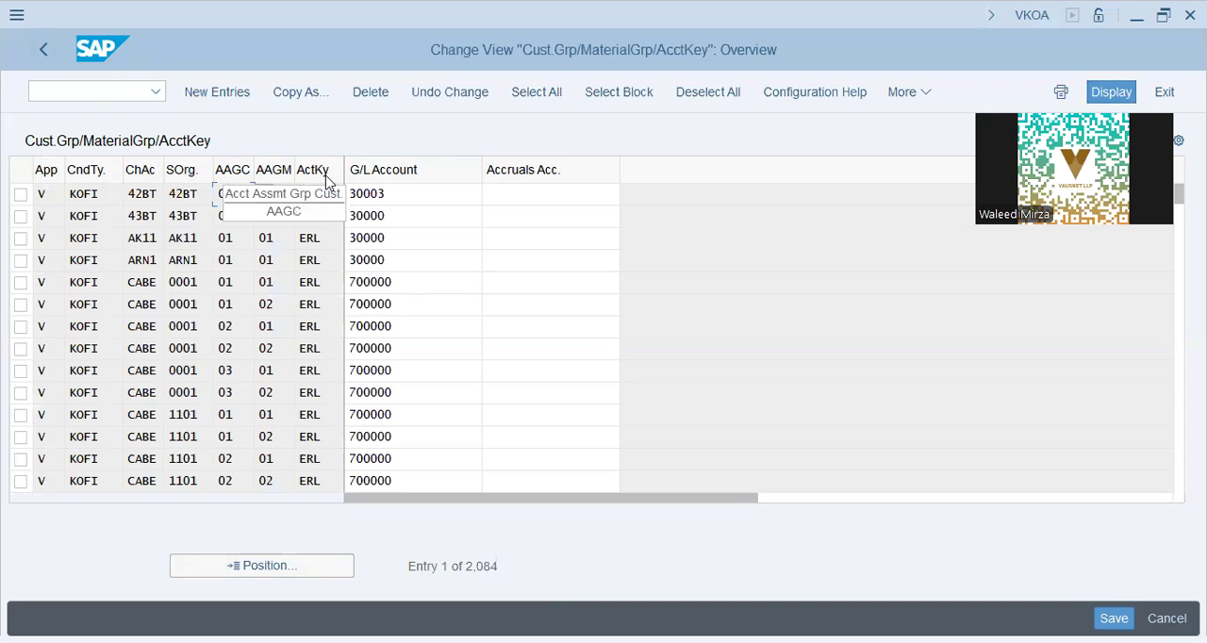
Step: Copy the 42BT entry with account key ERL as a new entry for chart of accounts DT72 and sales organization DT72
left_click_drag(325, 199, 129, 203)
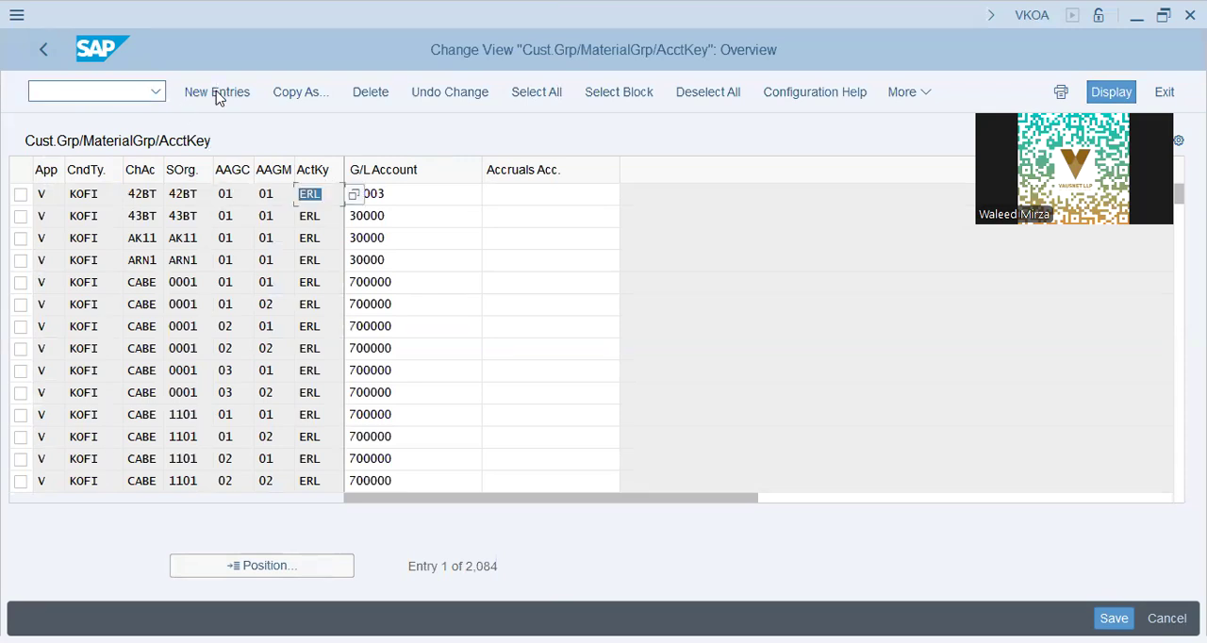
left_click(22, 194)
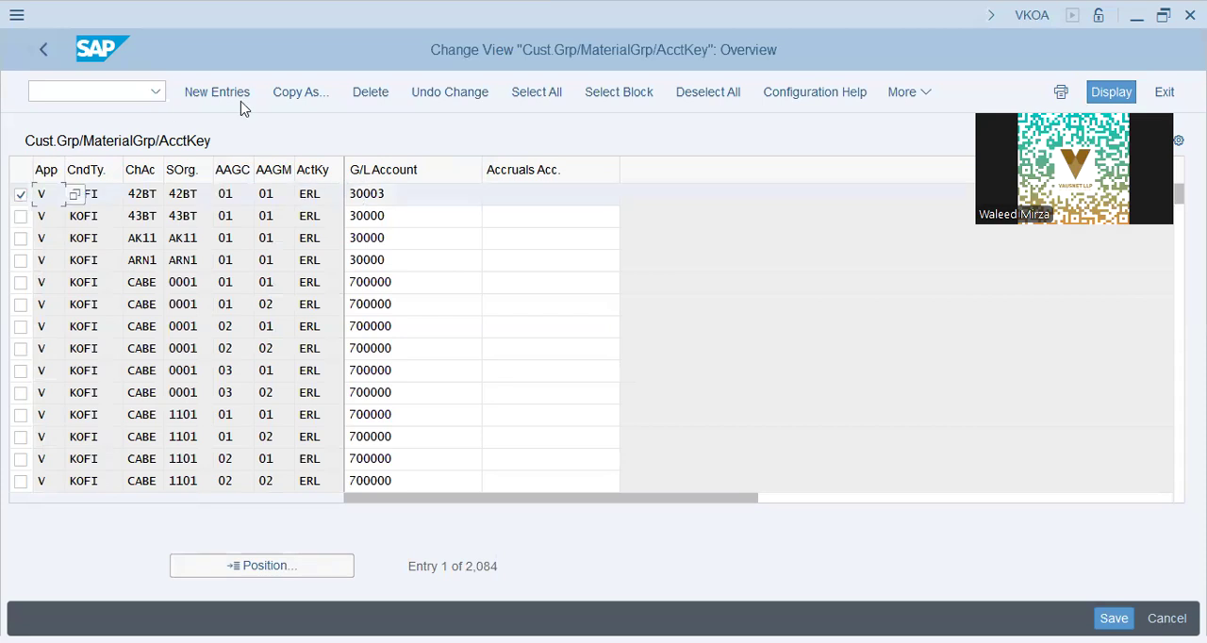
left_click(306, 93)
key("Tab")
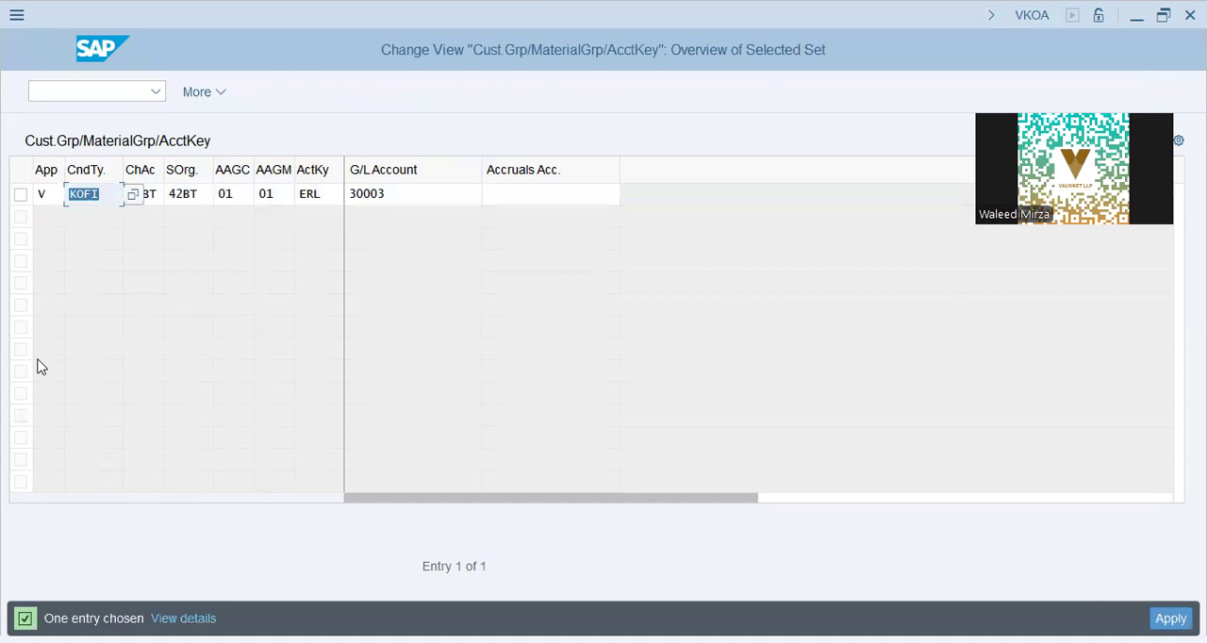
key("Tab")
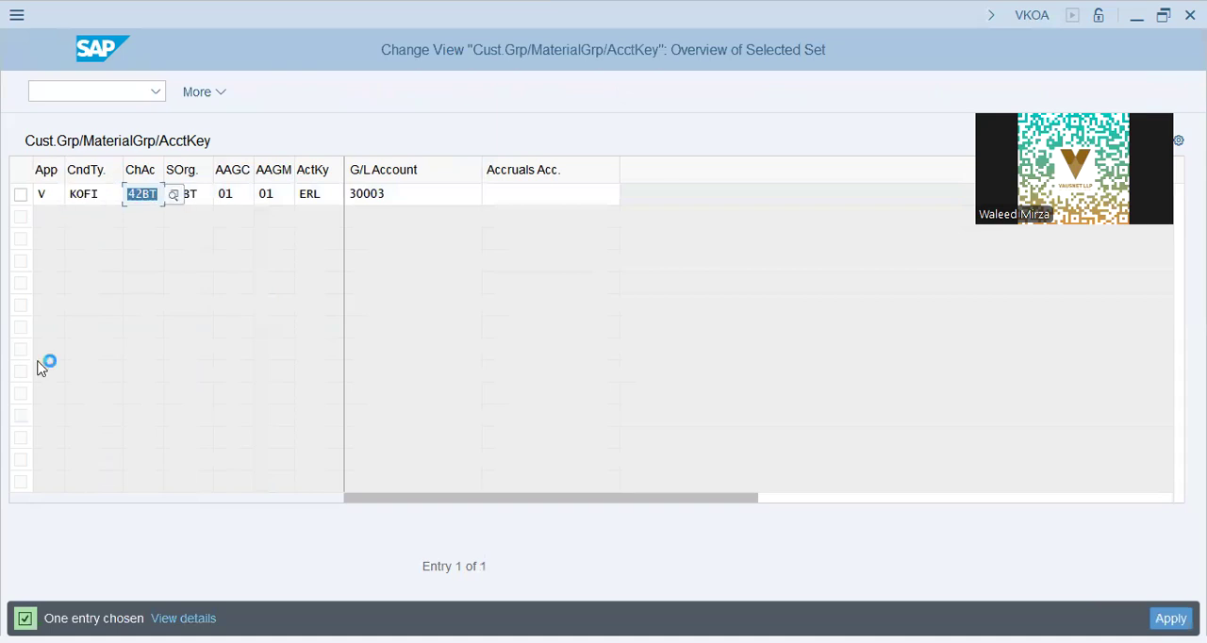
type("dt72")
key("Tab")
type("dt72")
key("Return")
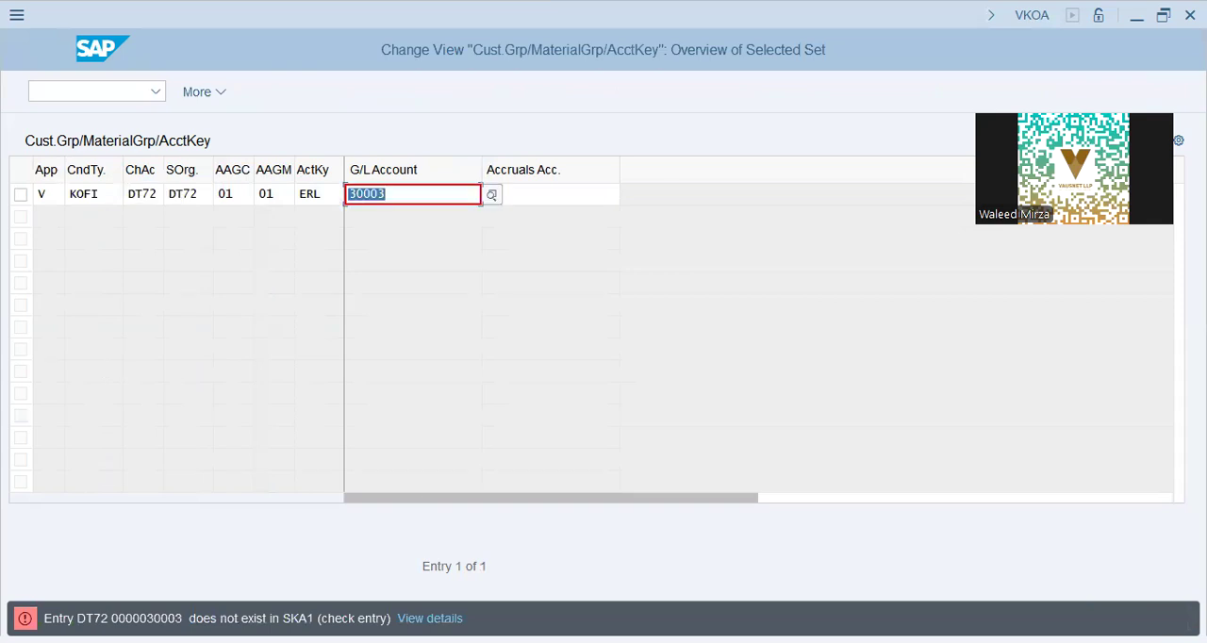
Step: Open transaction FS00 in a new session with /o fs00 and switch to that window
left_click(410, 188)
left_click(315, 193)
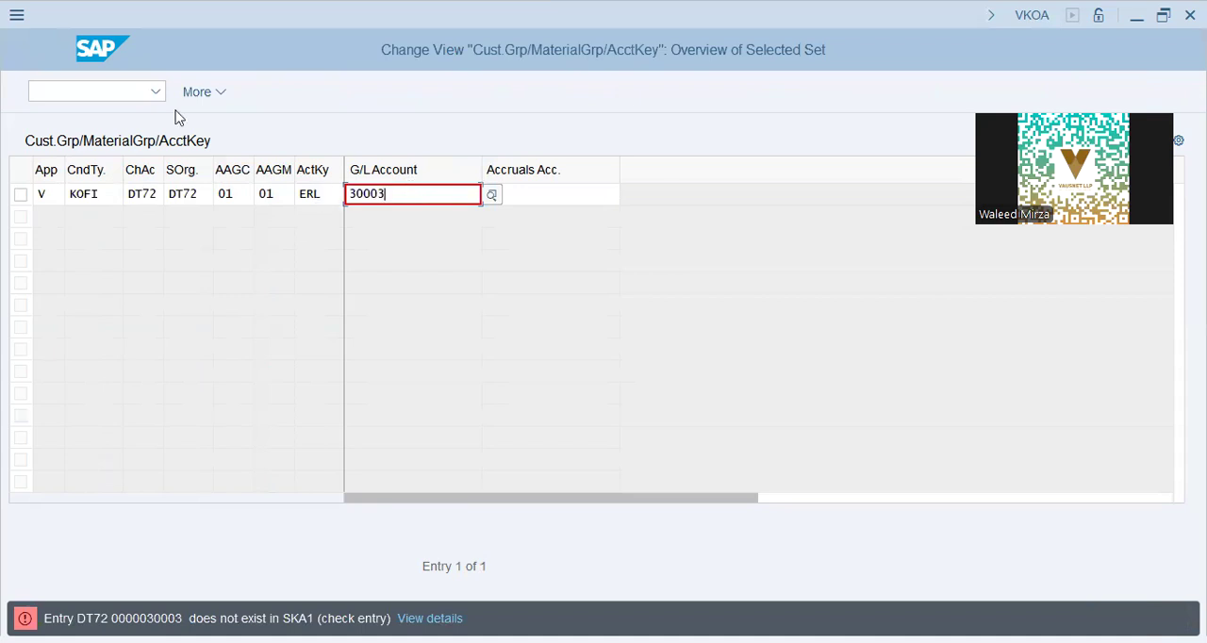
left_click(74, 97)
type("/o fs00")
key("Return")
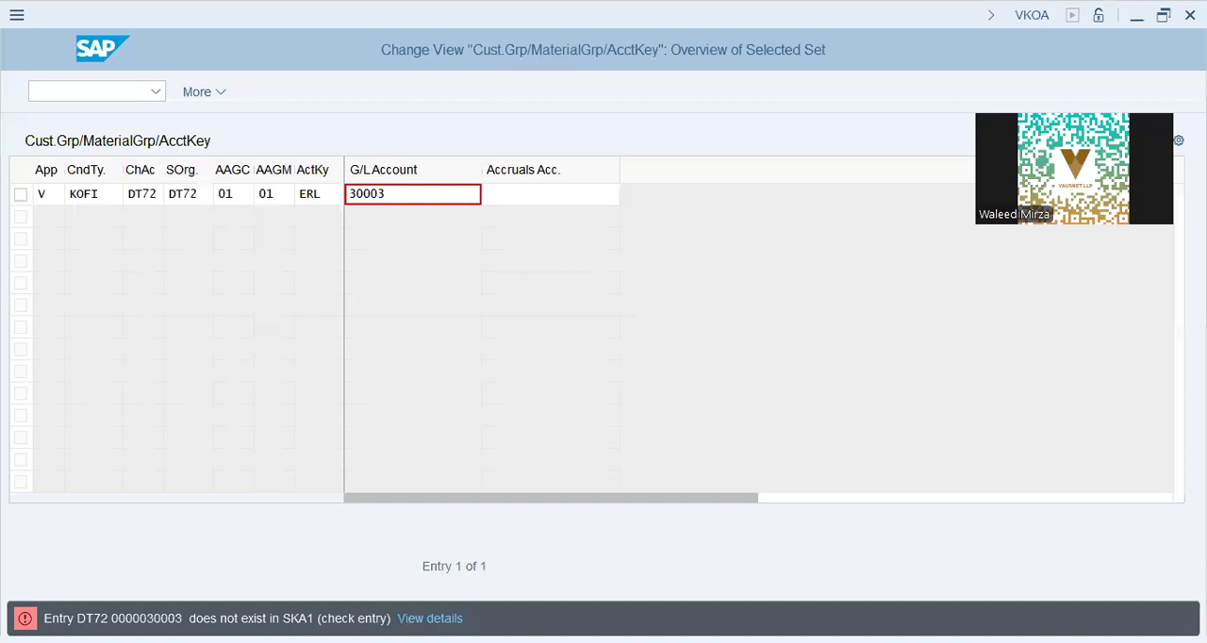
left_click(315, 195)
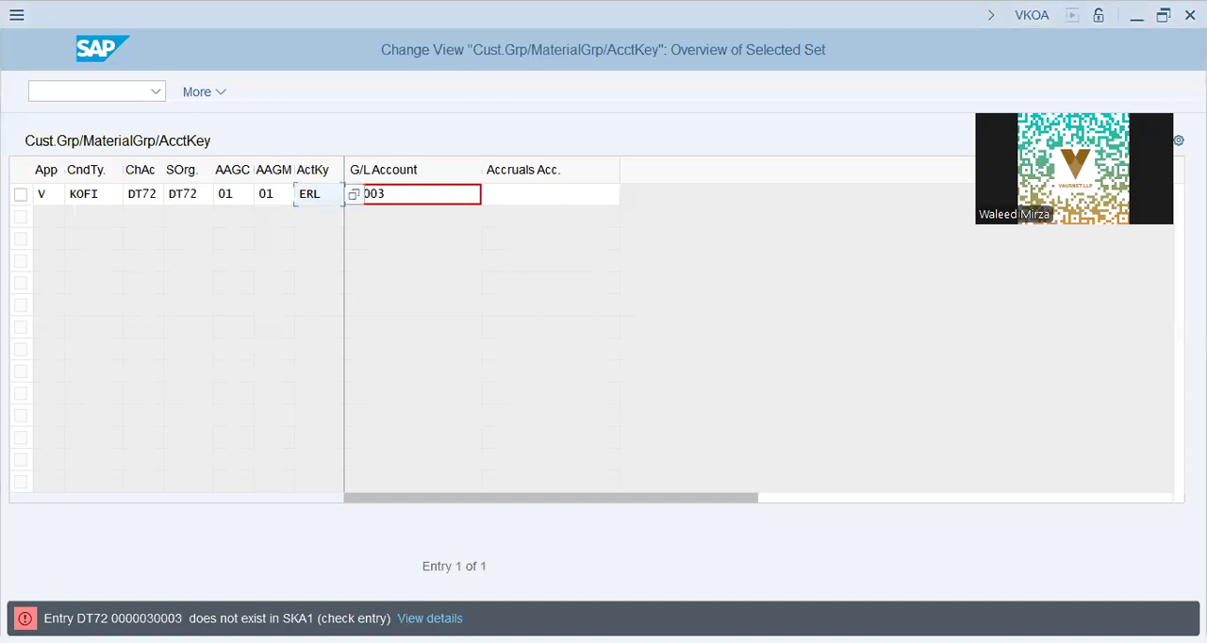
key("alt+Tab")
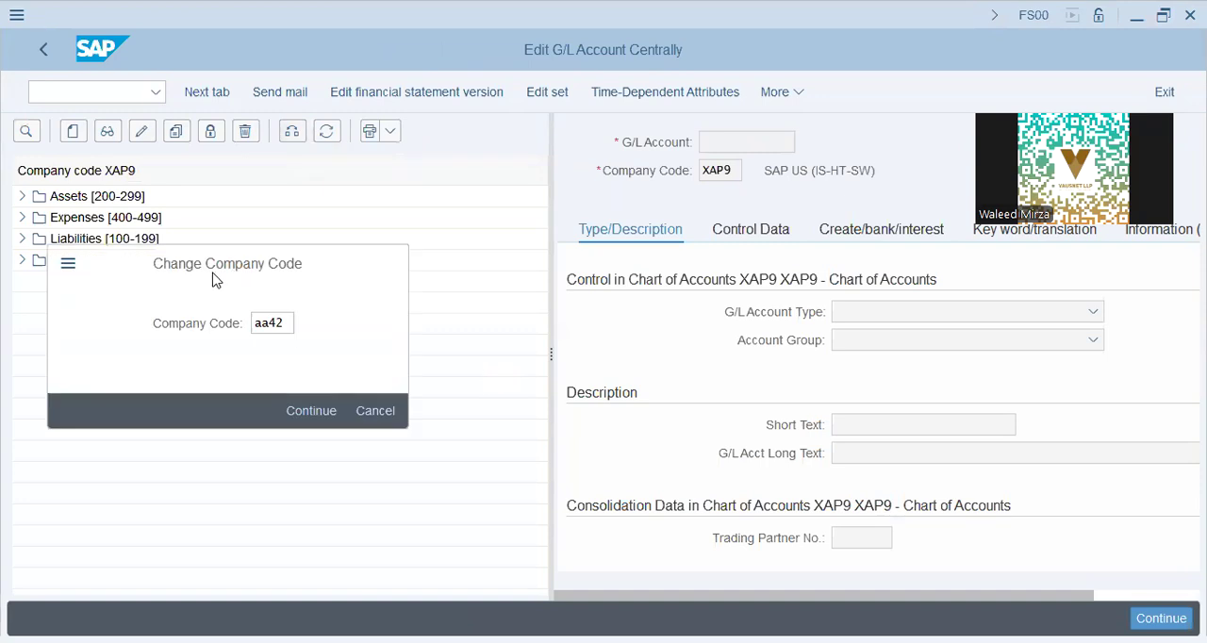
Step: Display the account tree of company code AA42 and look through the accounts in the Income Accts group
key("Return")
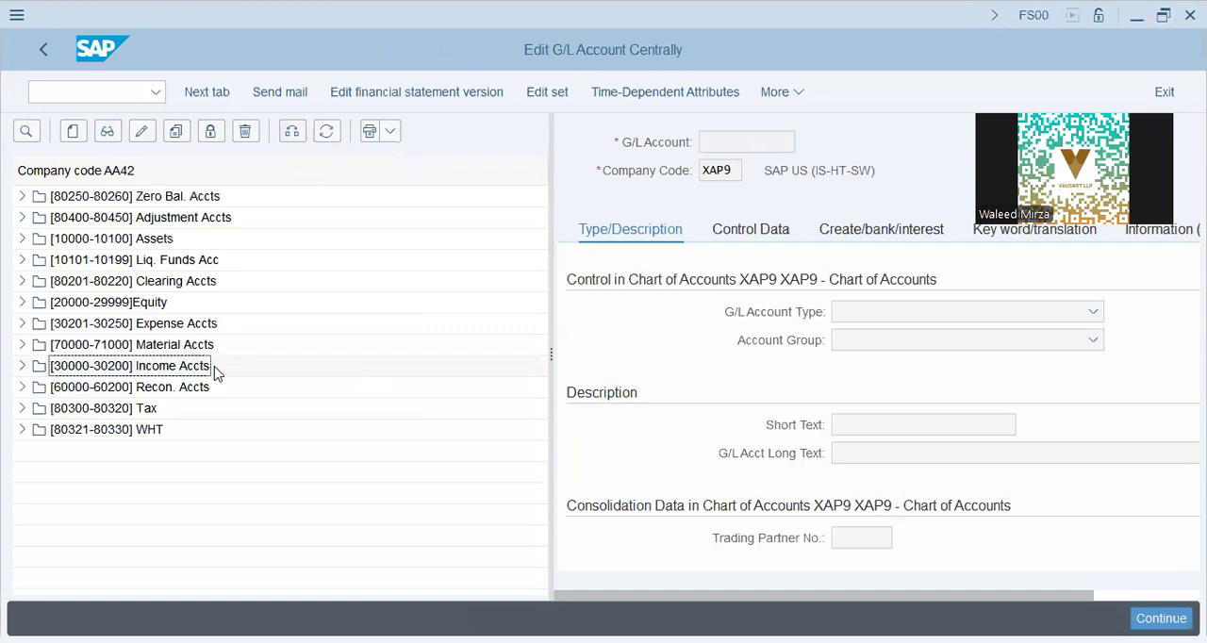
left_click(20, 368)
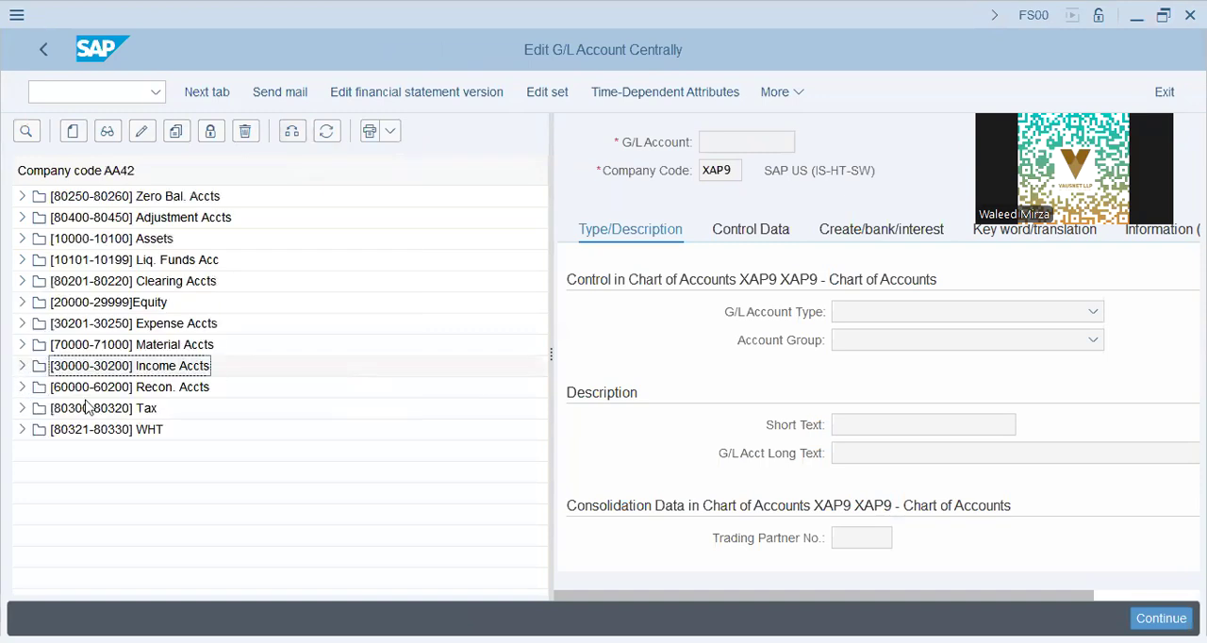
left_click(166, 411)
left_click(177, 454)
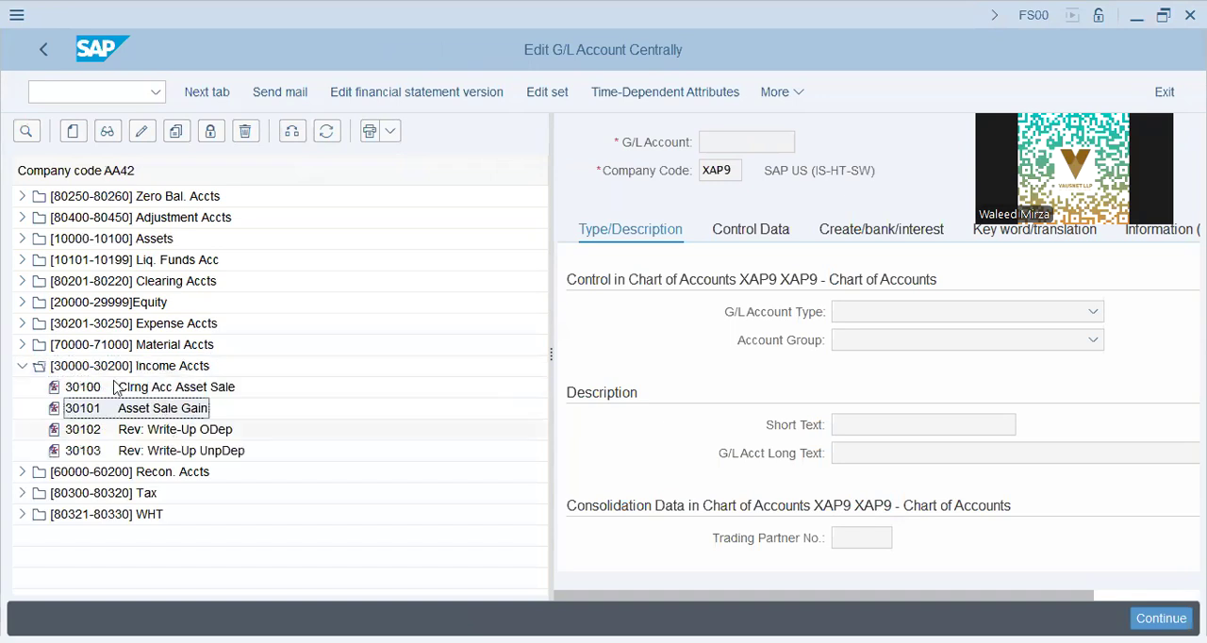
left_click(176, 390)
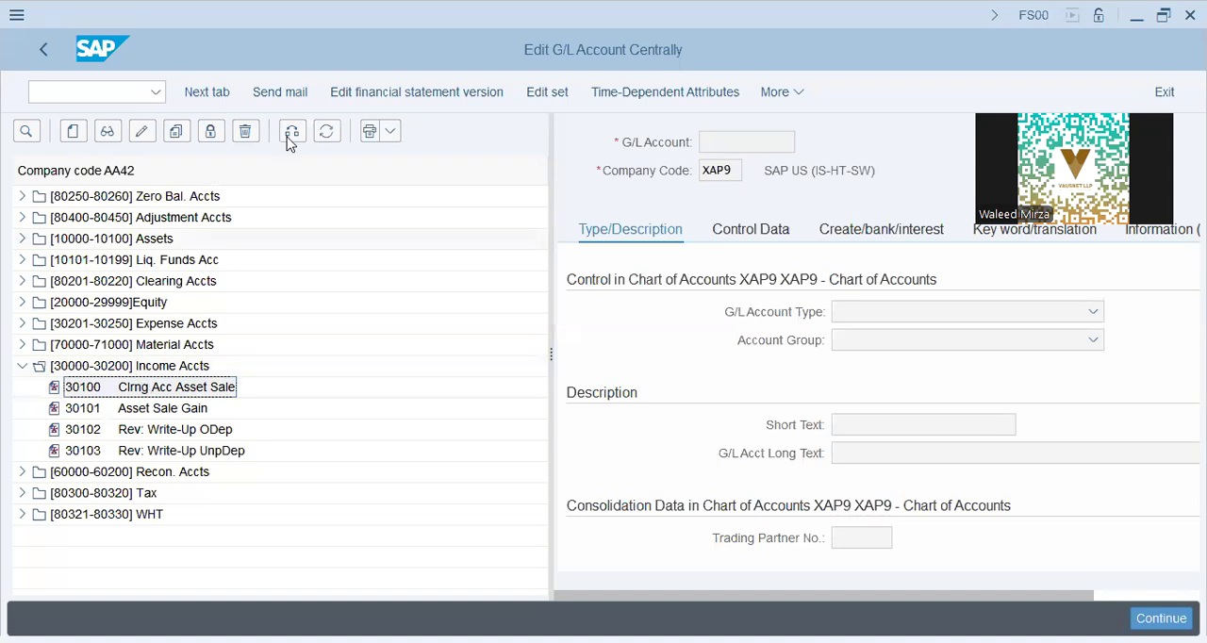
Step: Start creating G/L account 30000 in company code DT72
left_click(75, 133)
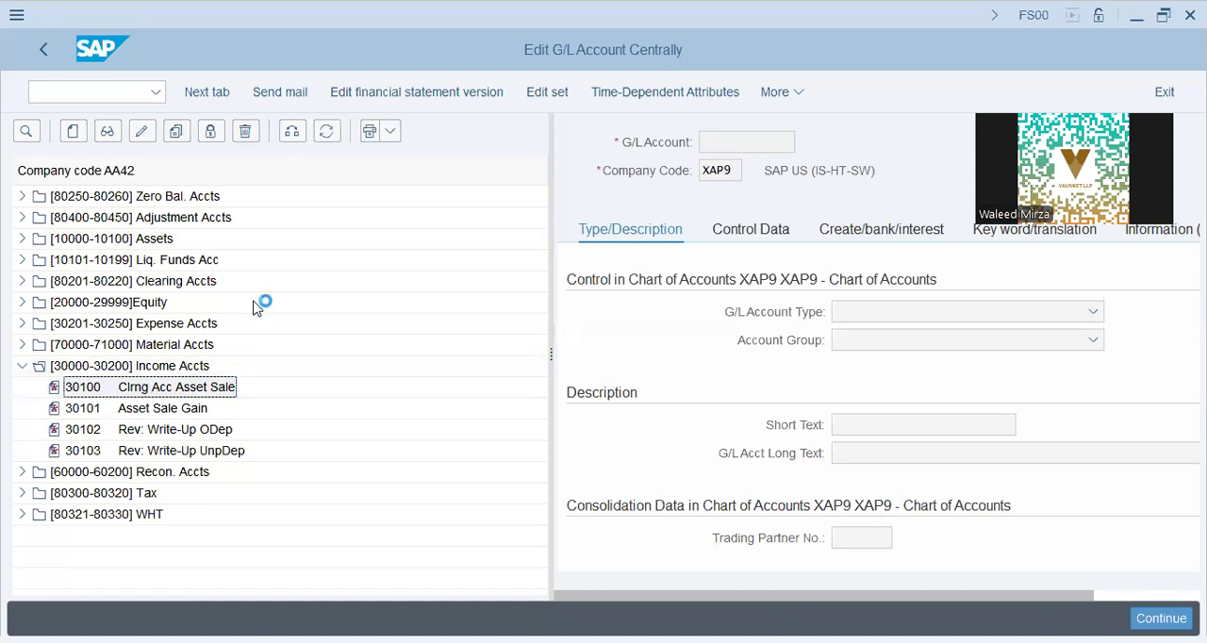
type("3000")
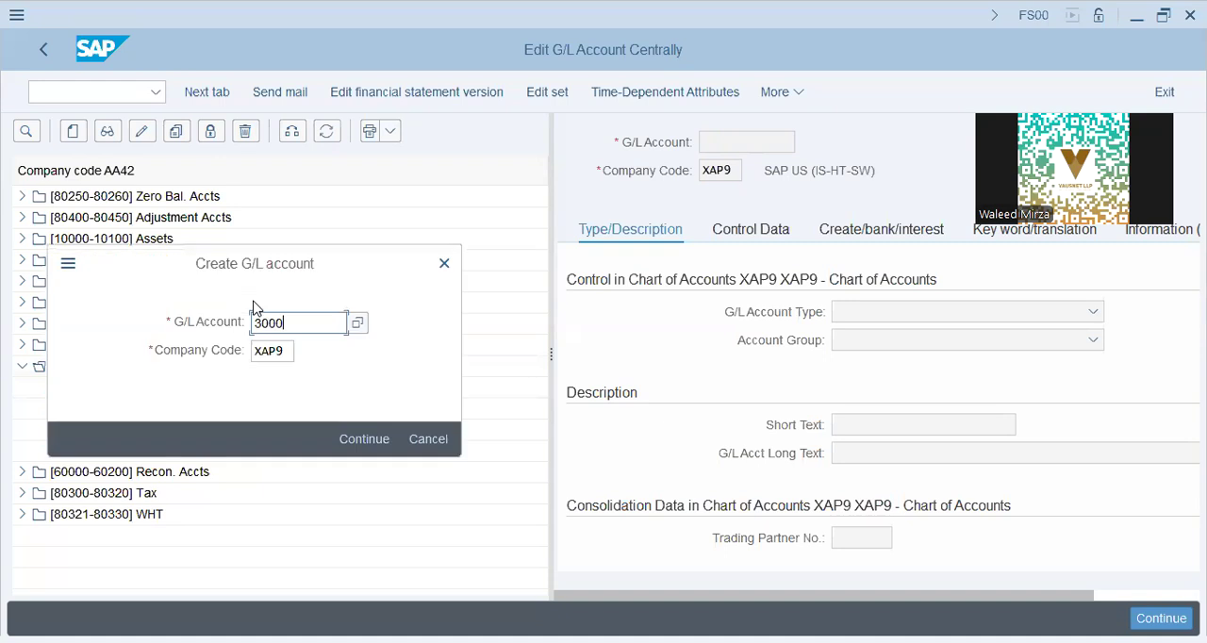
type("0")
key("Tab")
type("d")
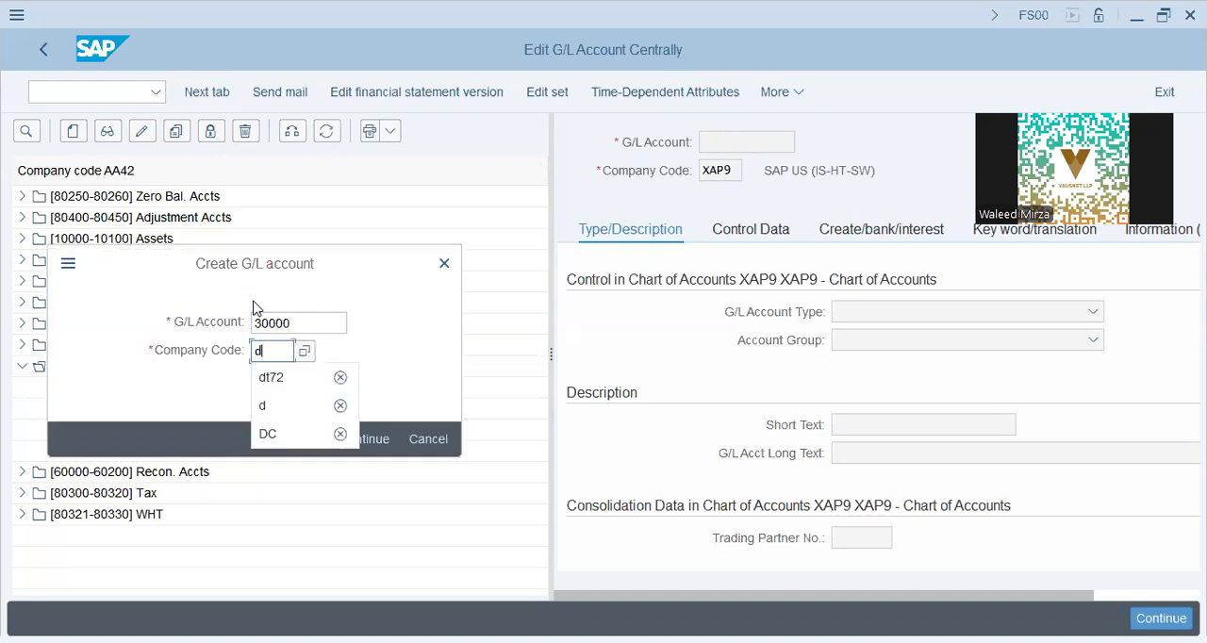
key("Down")
key("Return")
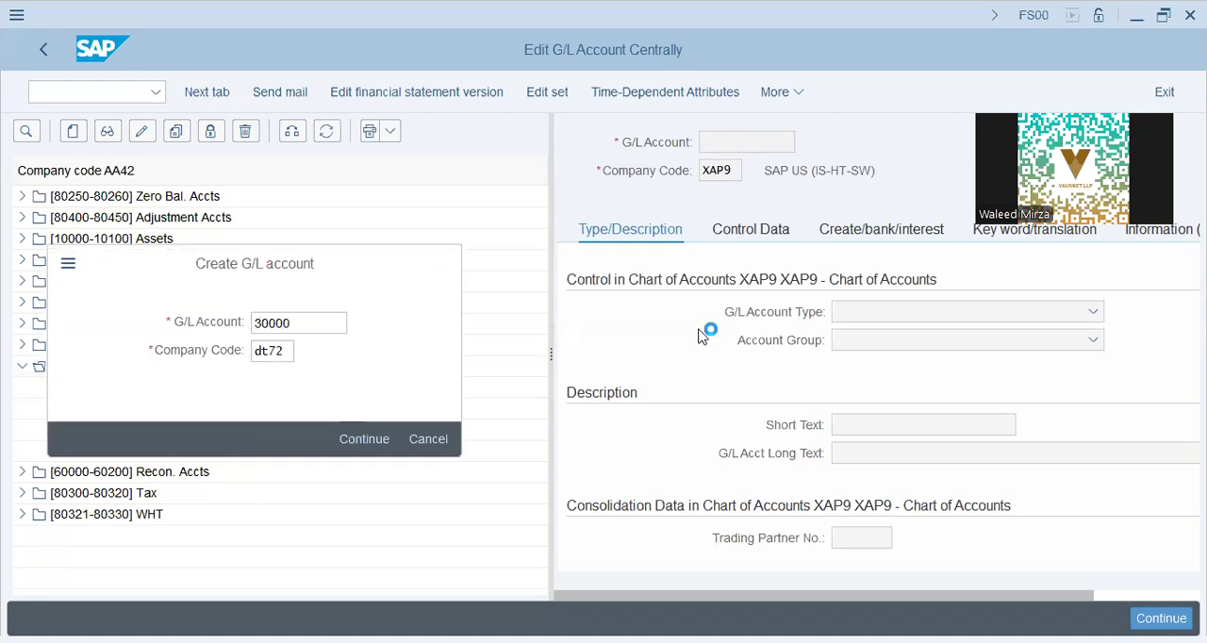
left_click(885, 312)
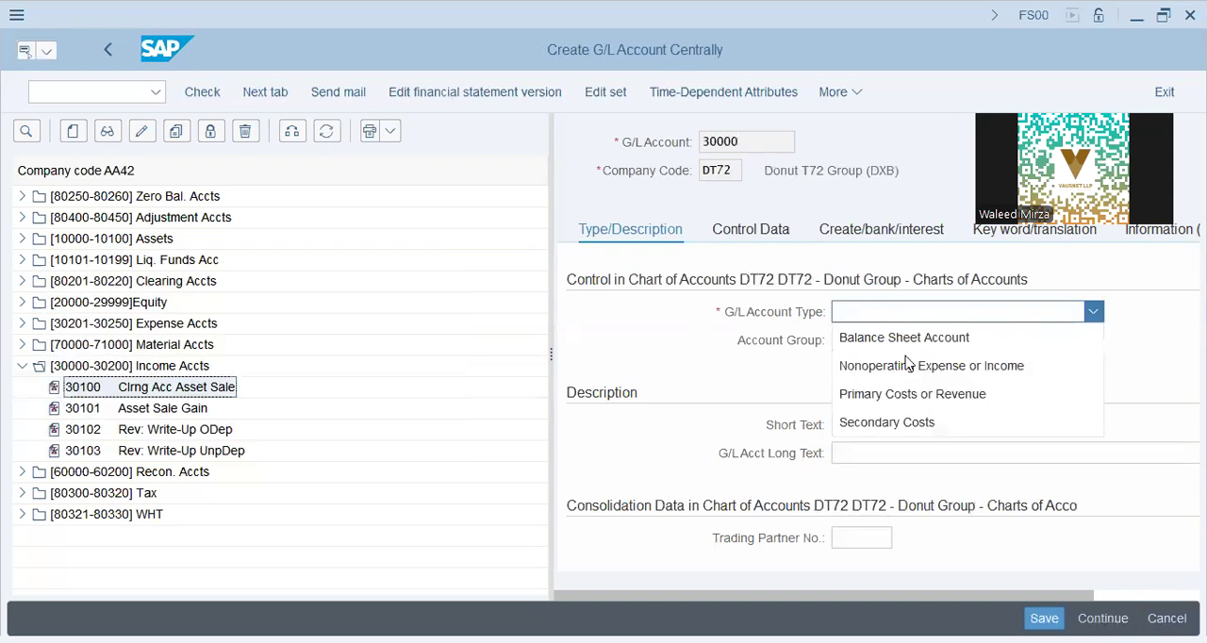
left_click(911, 365)
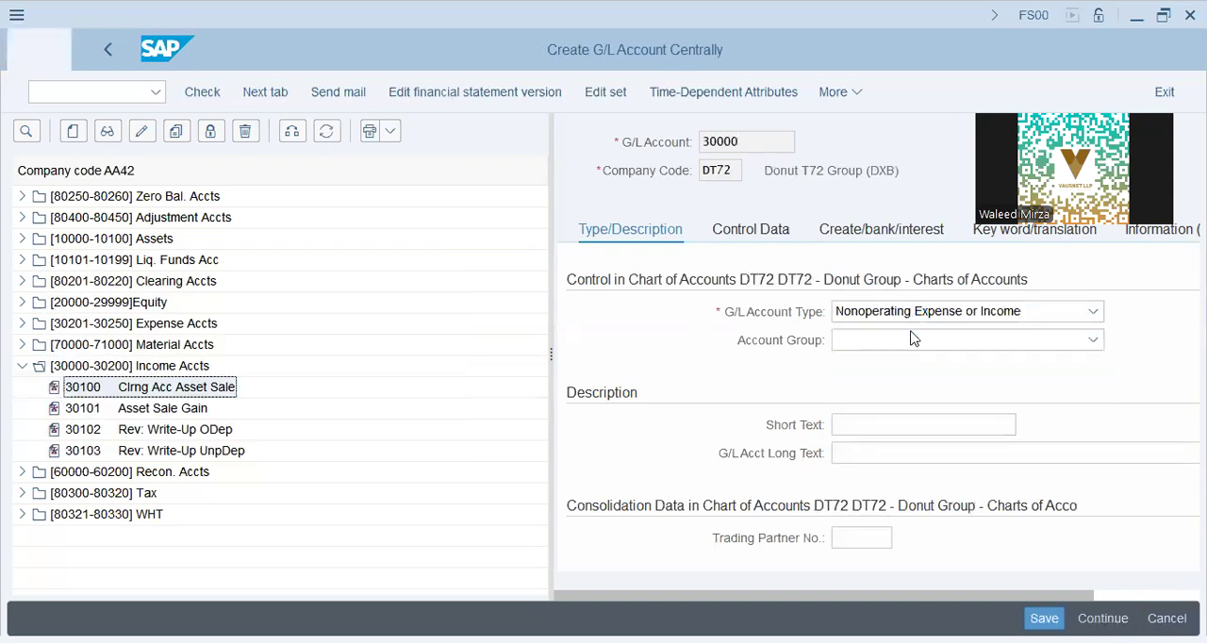
left_click(912, 336)
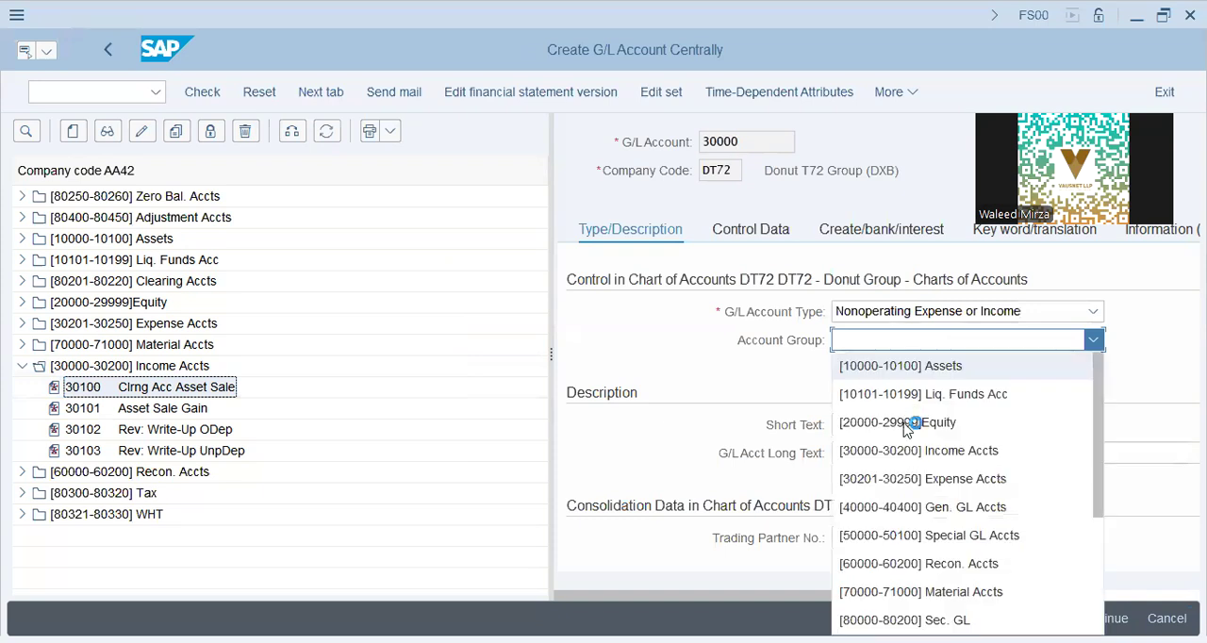
left_click(911, 444)
Step: Enter "Revenues from Cust" as the account's short text and "Revenues from" as its long text
left_click(904, 426)
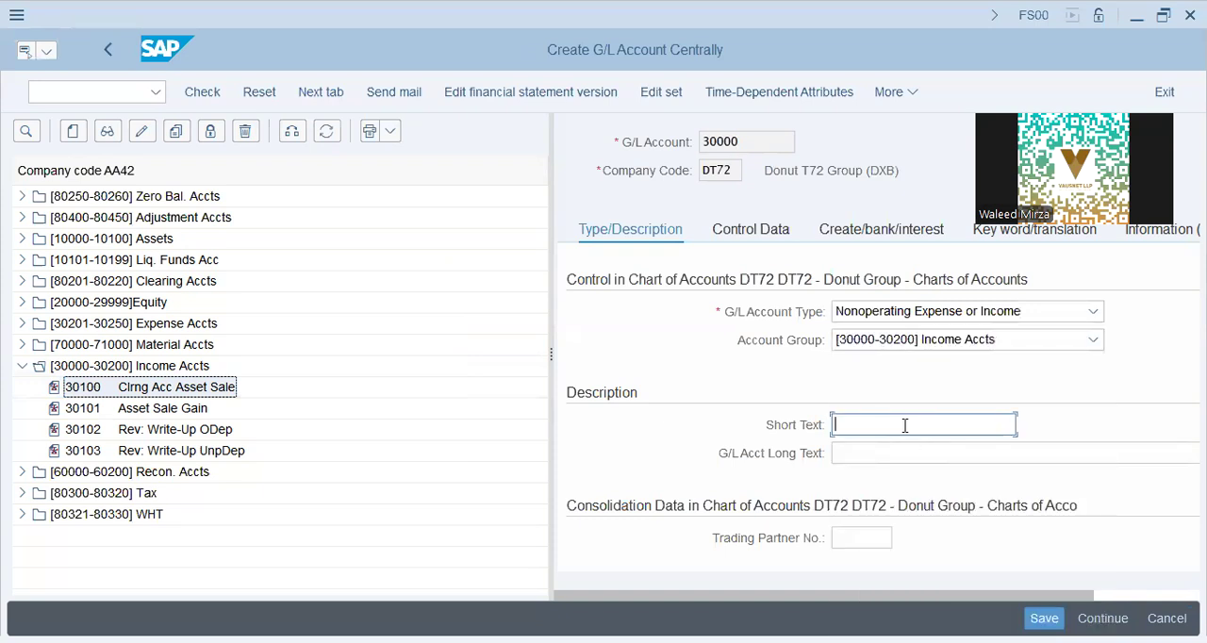
type("Revenues from Cust")
key("Tab")
type("Revenues fro")
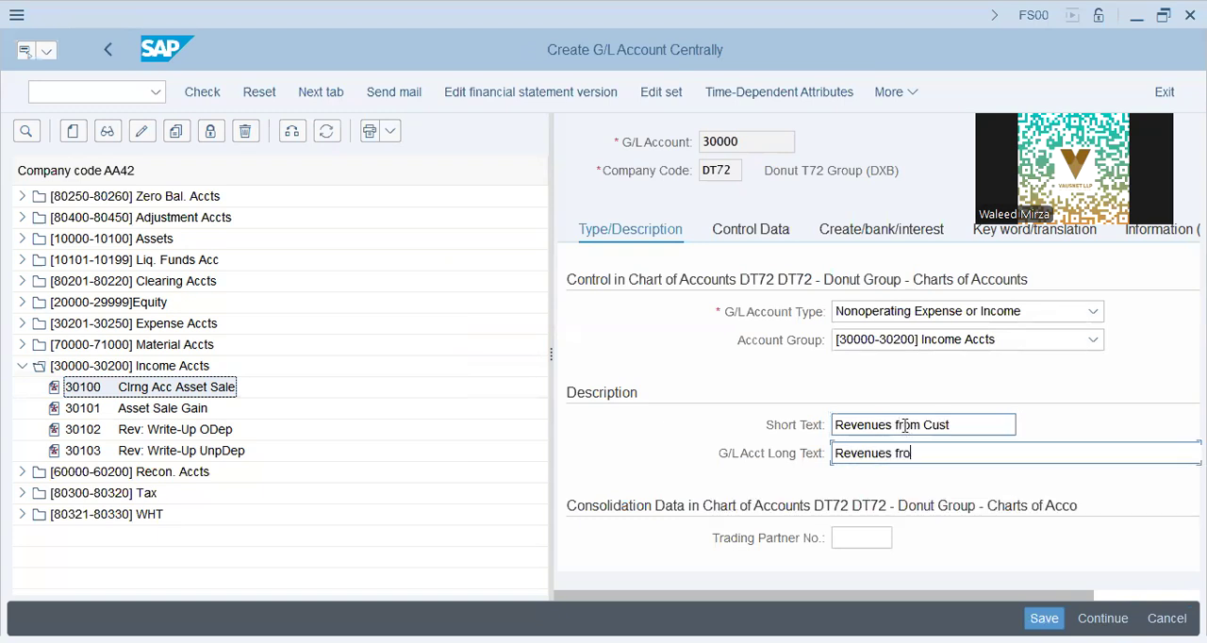
type("m")
Step: Replace both the short text and the long text of the account with "Sales Account"
key("shift+Tab")
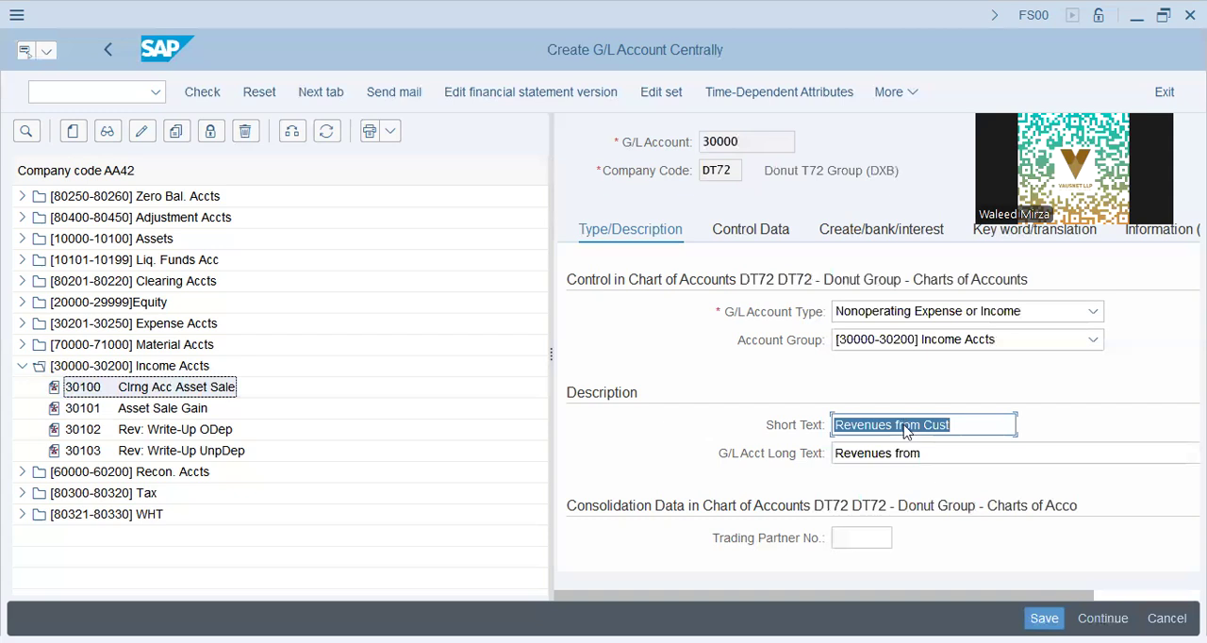
type("Sales Account")
key("Tab")
type("Sales Account")
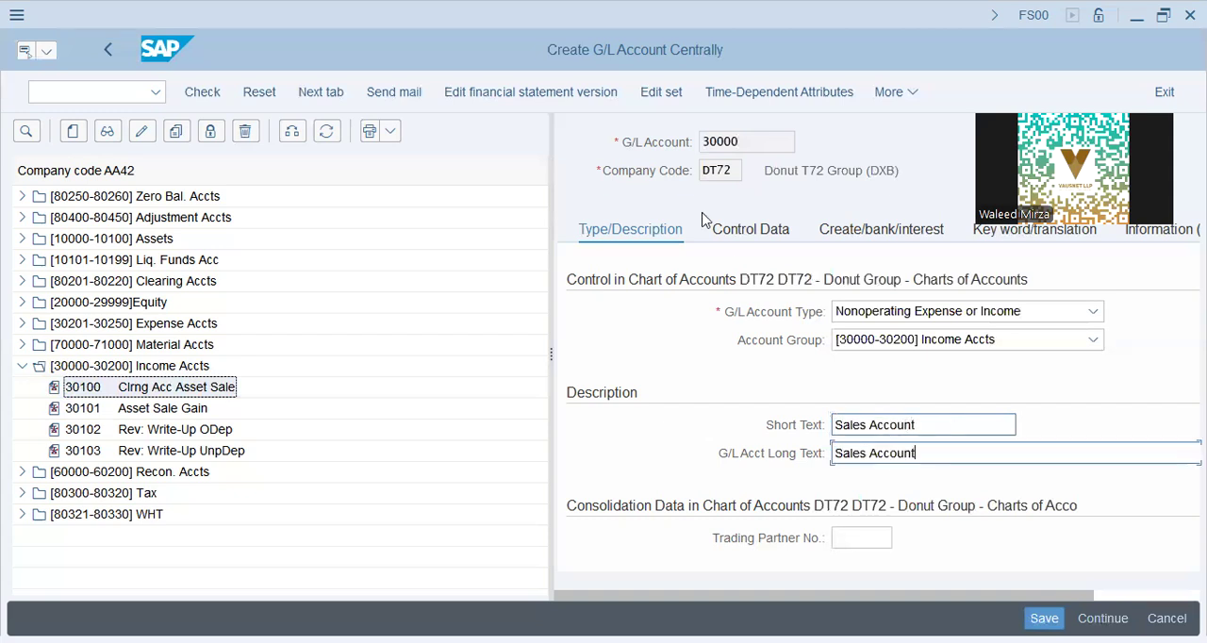
Step: In the account's control data, set the tax category to * and allow posting without tax
left_click(728, 231)
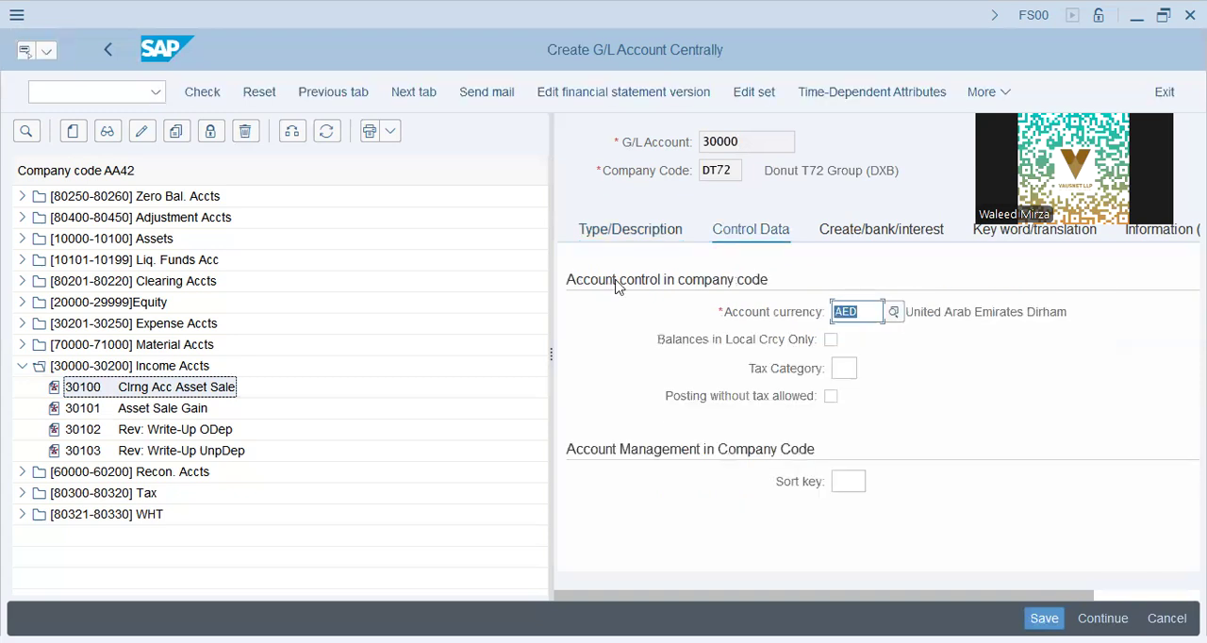
left_click_drag(551, 323, 492, 325)
left_click(790, 370)
type("*")
left_click(773, 396)
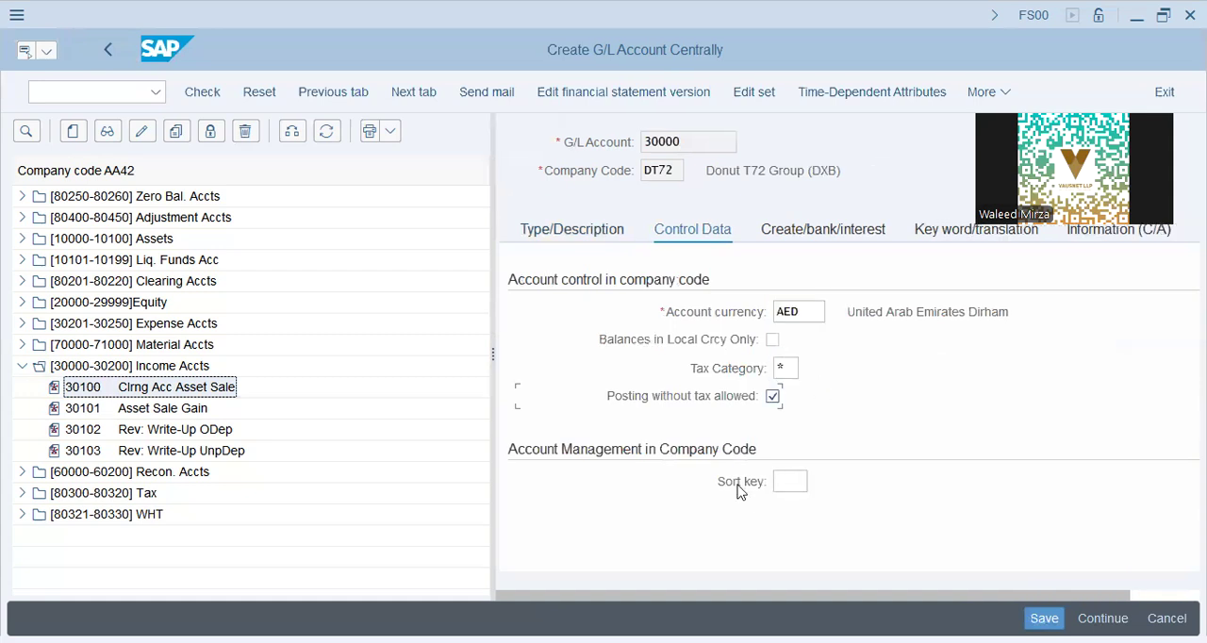
Step: Browse and search the available sort keys for the account
scroll(736, 485, "right", 1)
left_click(769, 481)
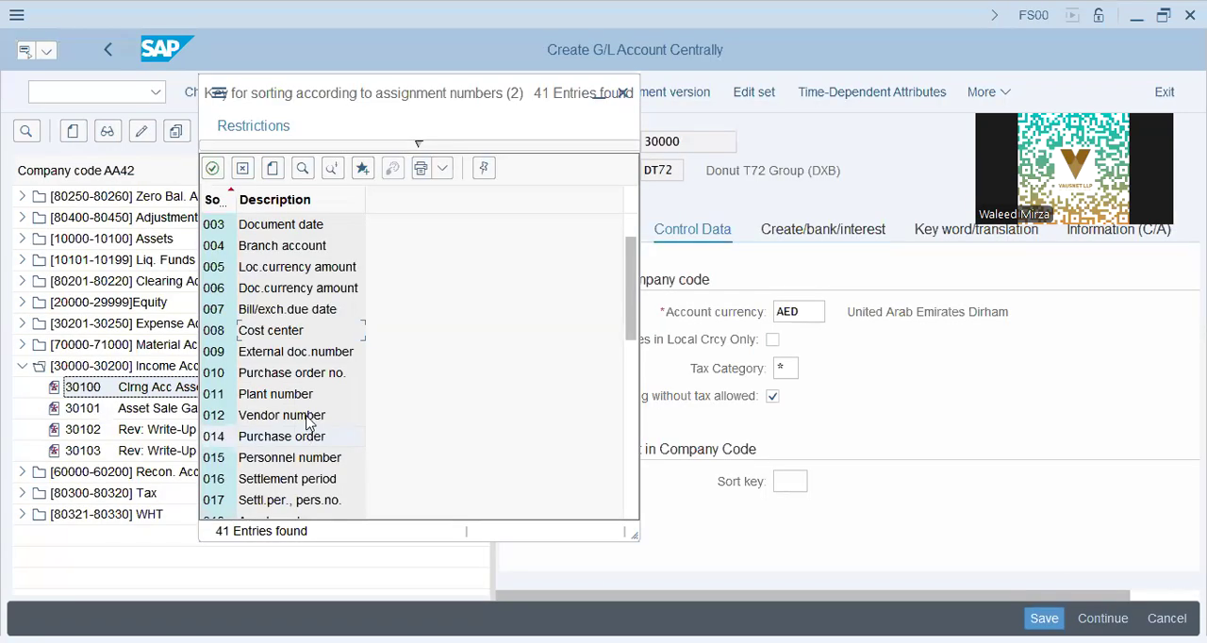
scroll(297, 421, "down", 1)
scroll(292, 421, "down", 1)
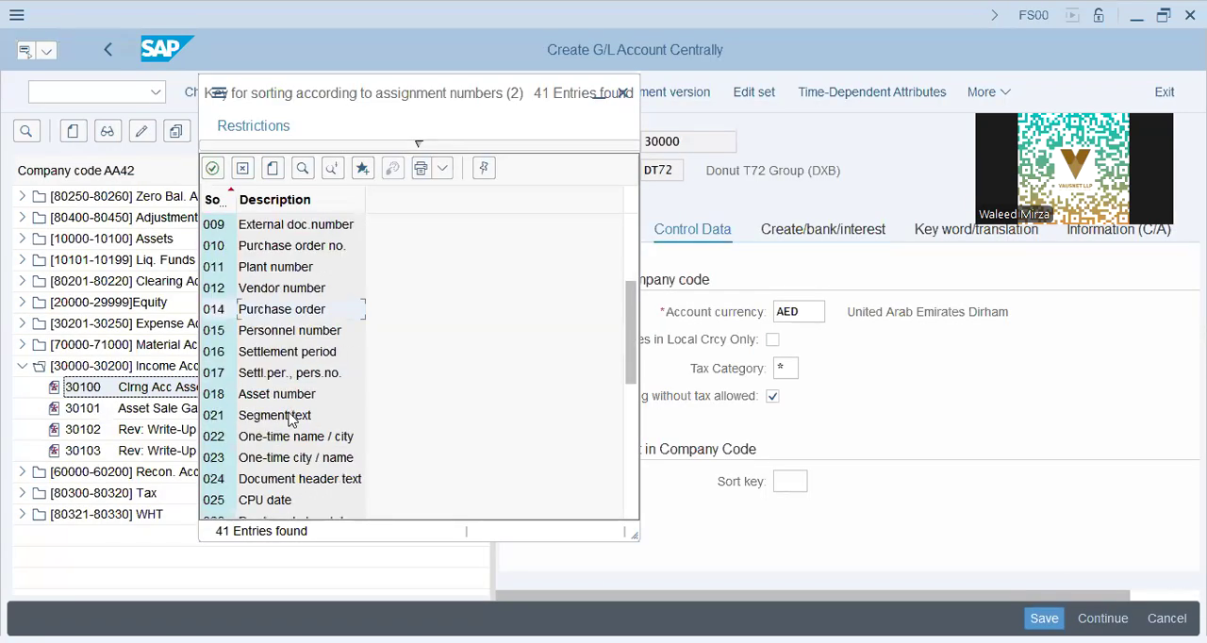
scroll(291, 421, "down", 2)
scroll(291, 418, "down", 2)
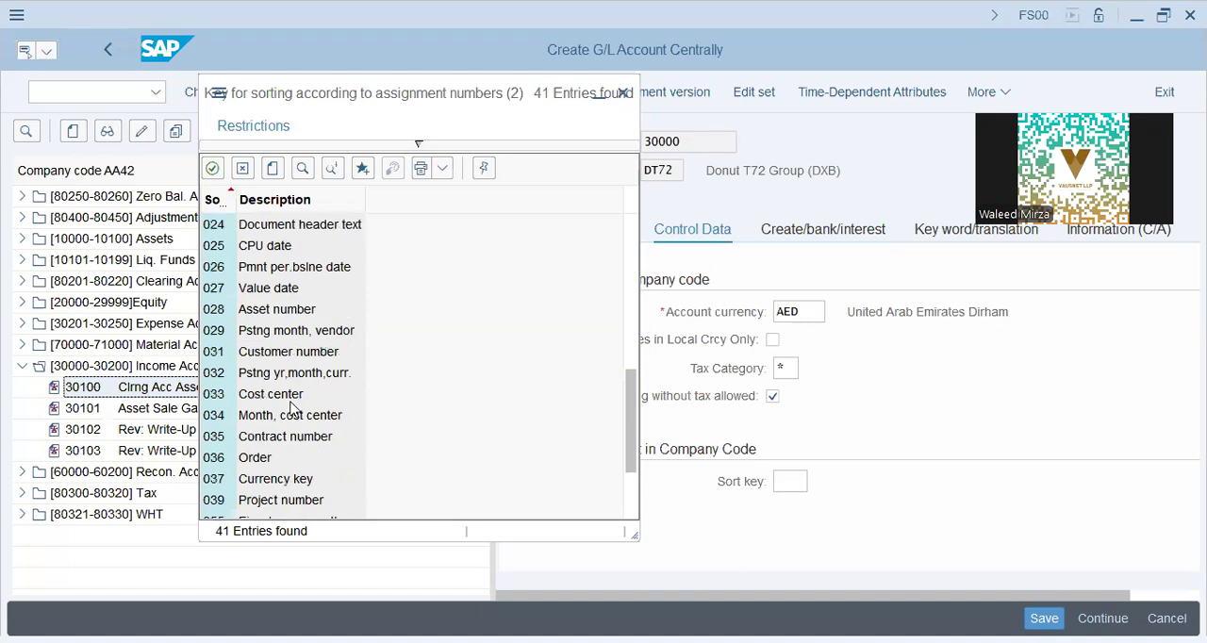
left_click(283, 269)
left_click(280, 445)
scroll(272, 338, "down", 2)
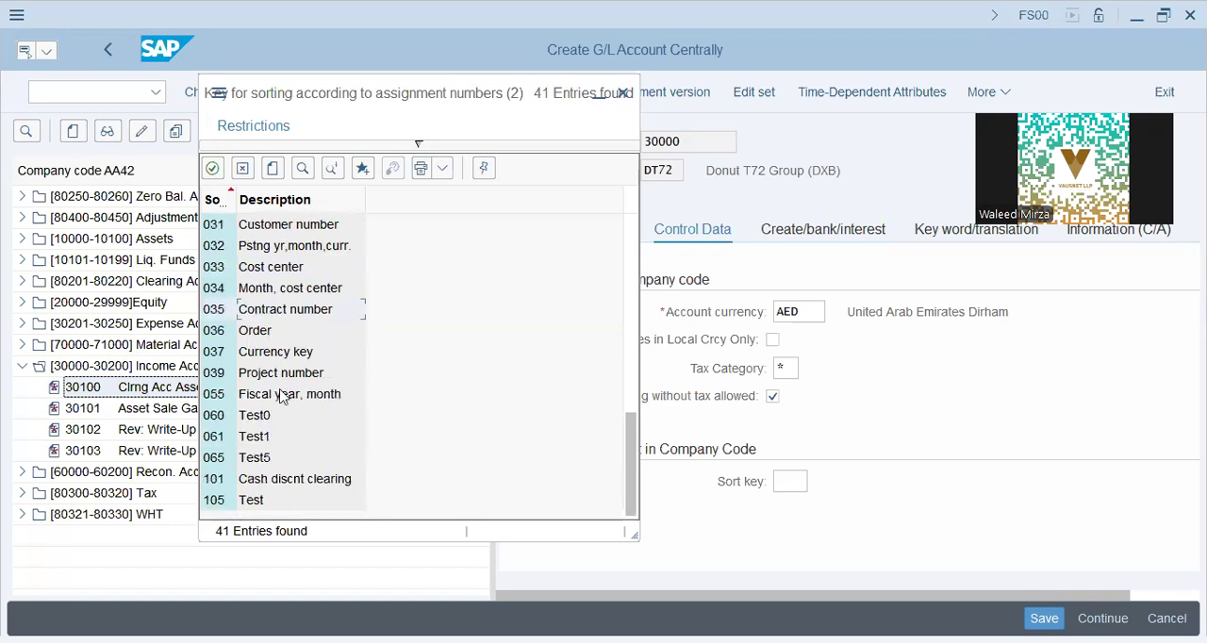
scroll(300, 409, "up", 2)
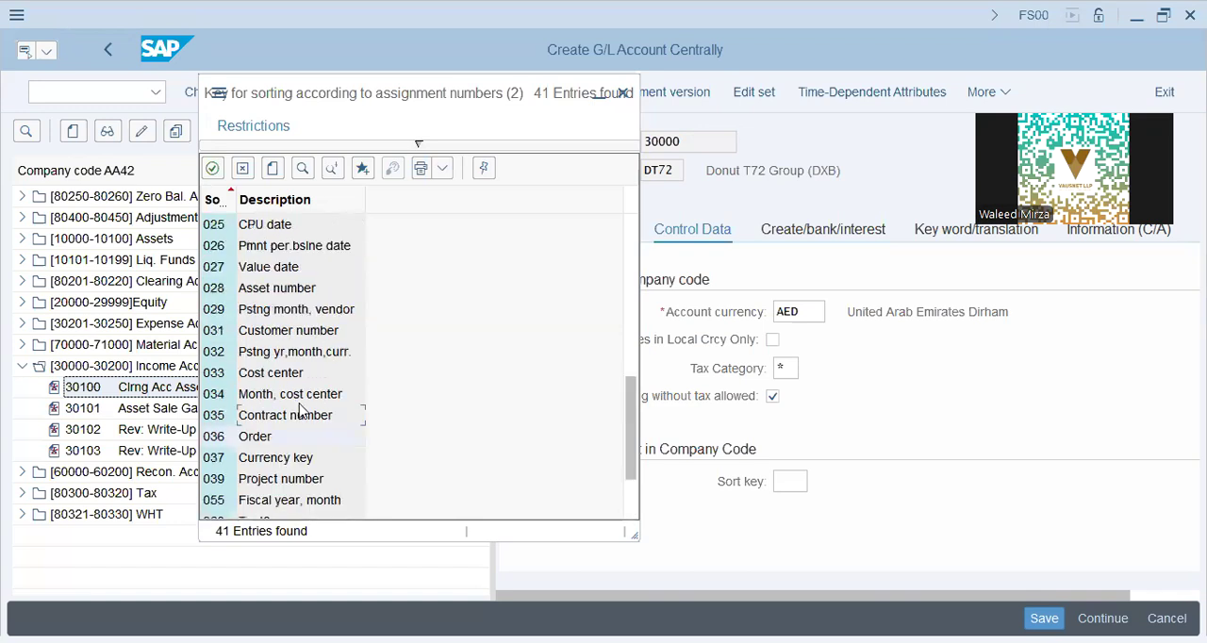
scroll(300, 410, "up", 8)
left_click(263, 271)
left_click(302, 171)
left_click(309, 224)
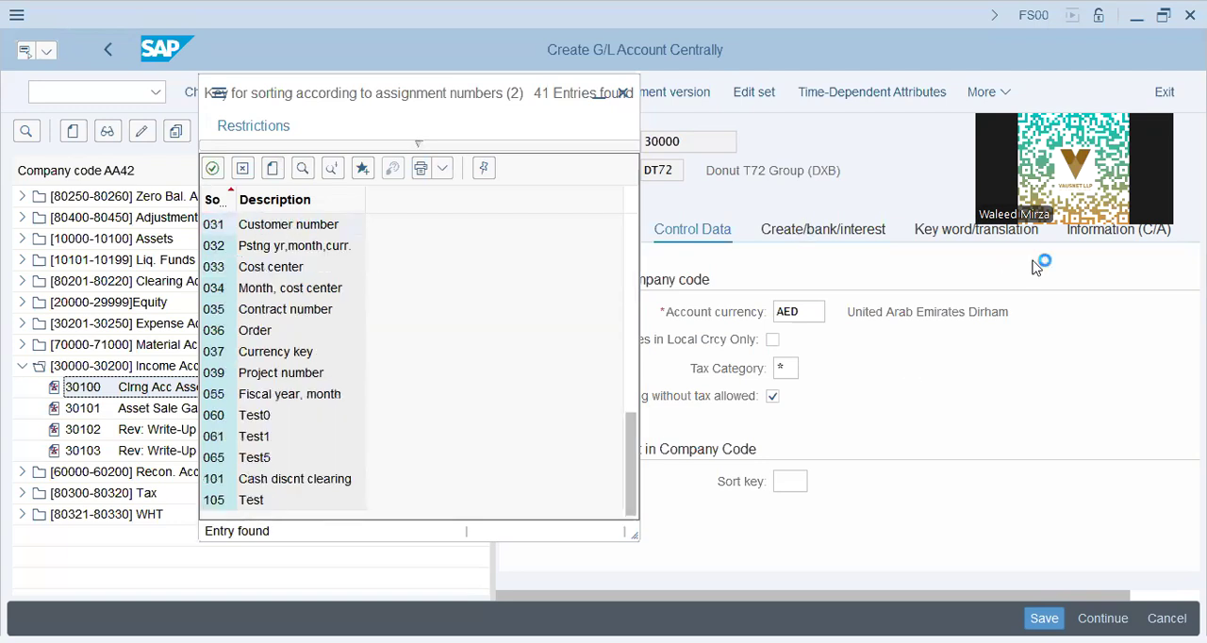
key("Return")
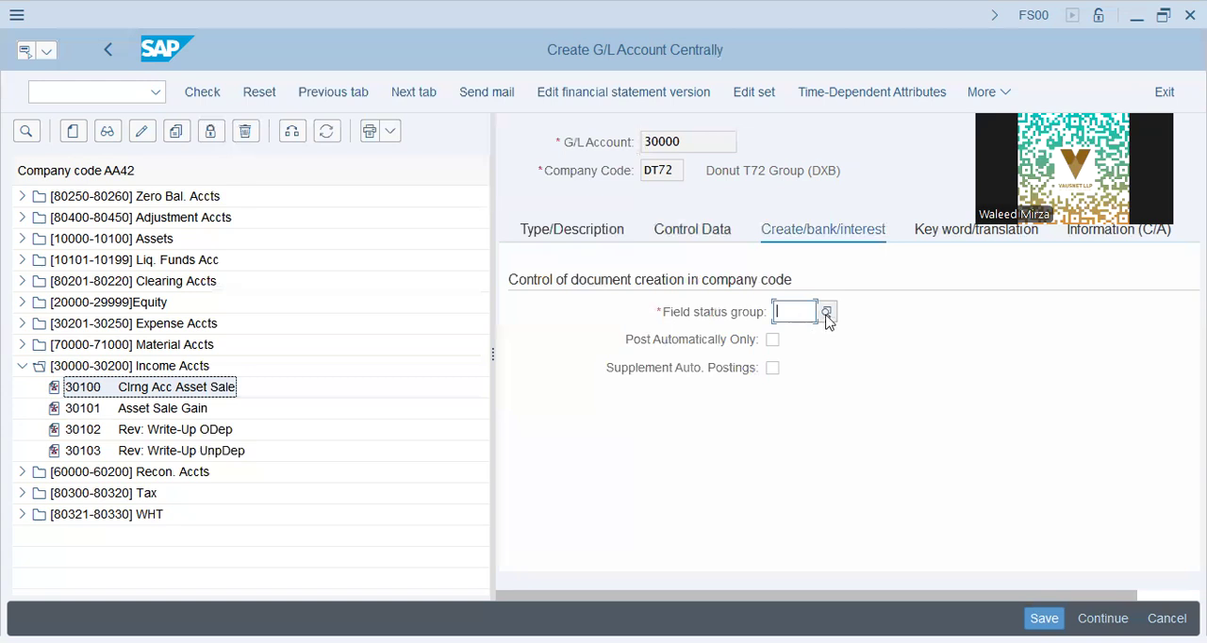
Step: Set the account's field status group to G029, allow only automatic postings, and save the account
left_click(827, 314)
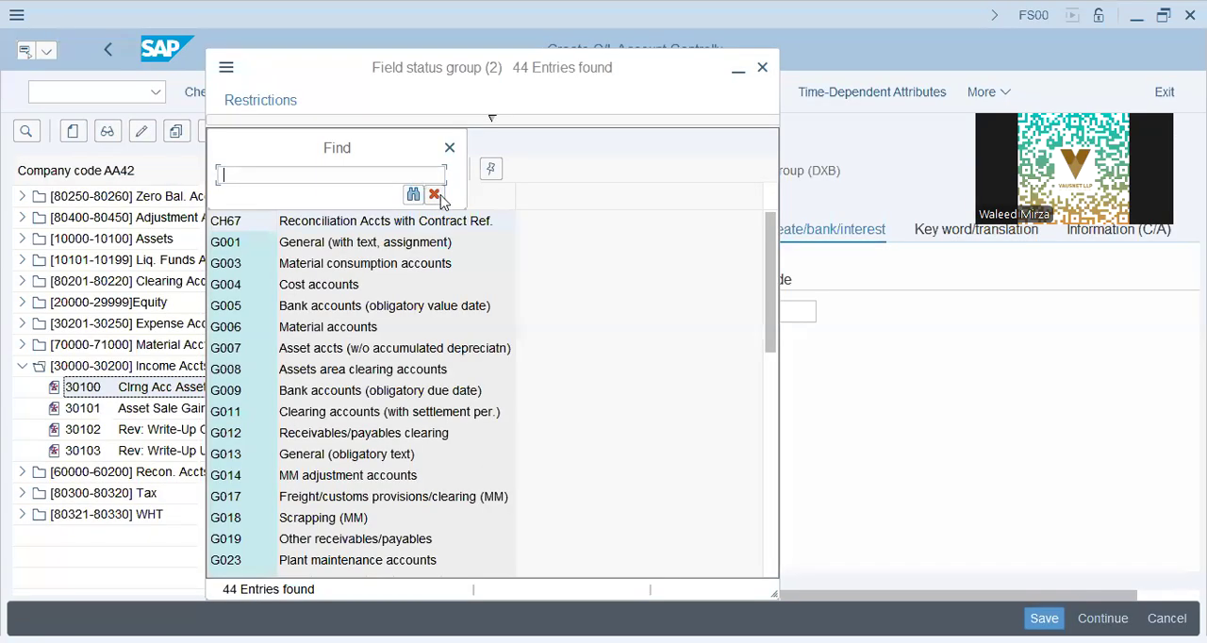
type("re")
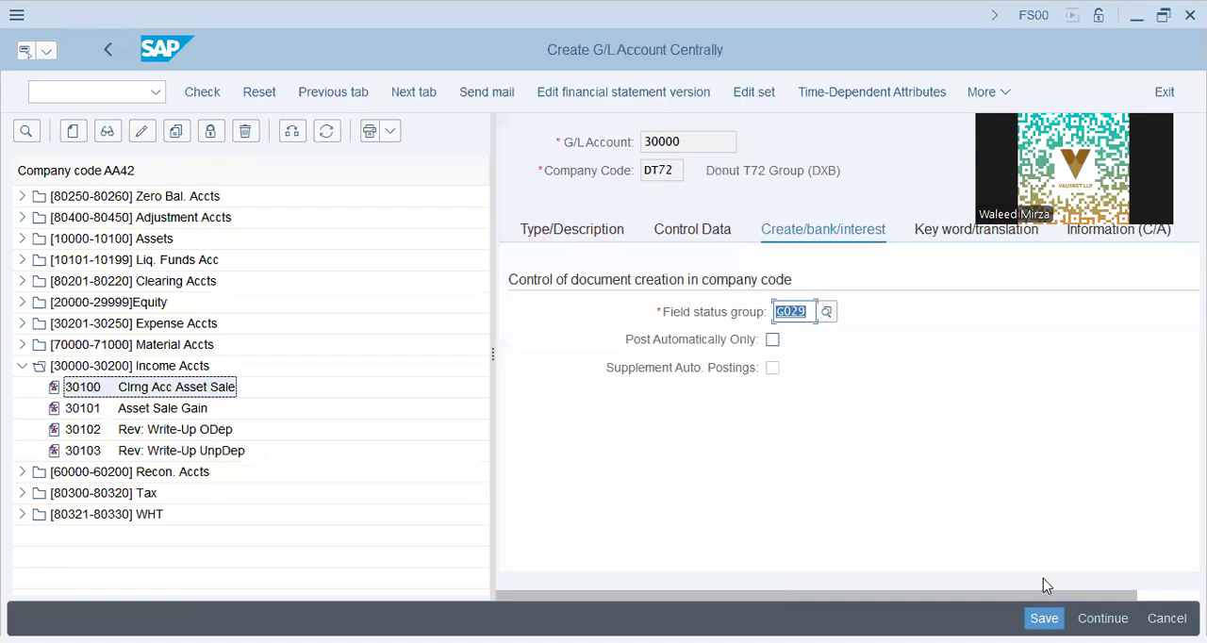
key("Tab")
key("space")
key("ctrl+s")
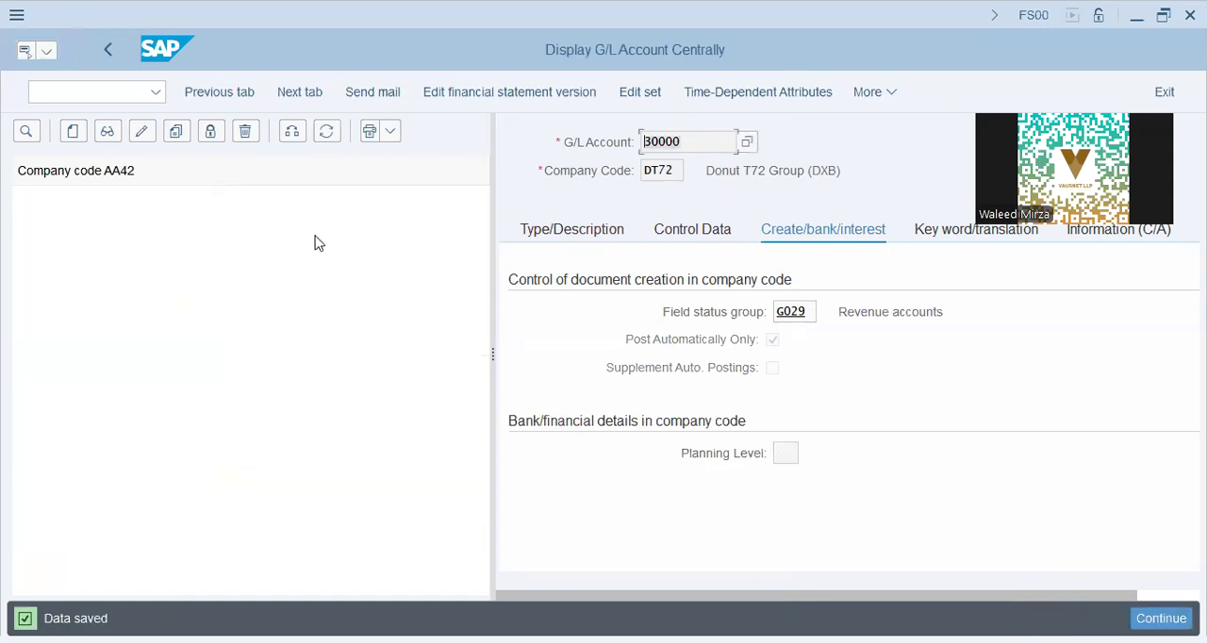
Step: Return to the Cust.Grp/MaterialGrp/AcctKey assignment, apply G/L account 30000 to the DT72 entry, and save it to customizing request SA2K902038
key("alt+Tab")
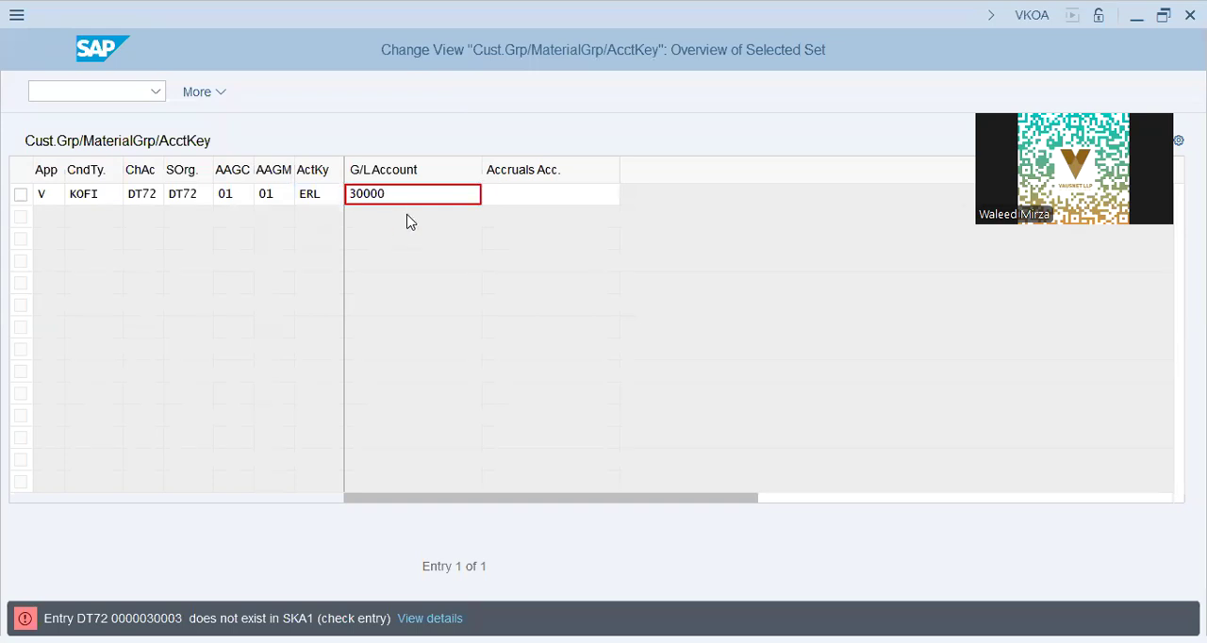
key("Return")
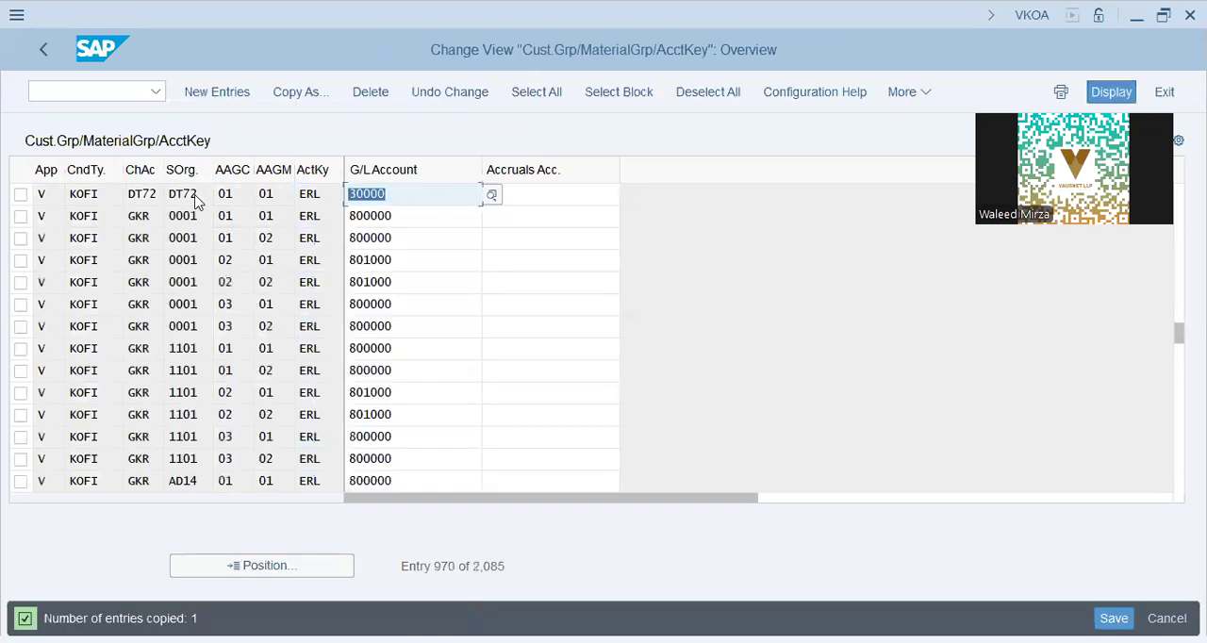
left_click(304, 196)
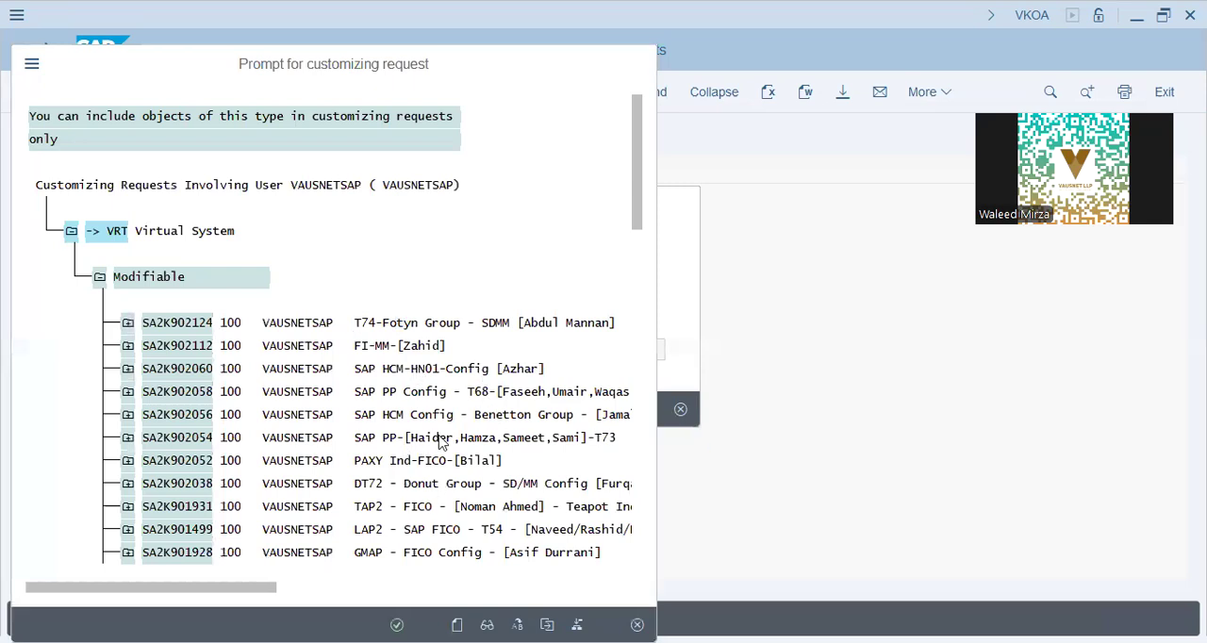
key("Escape")
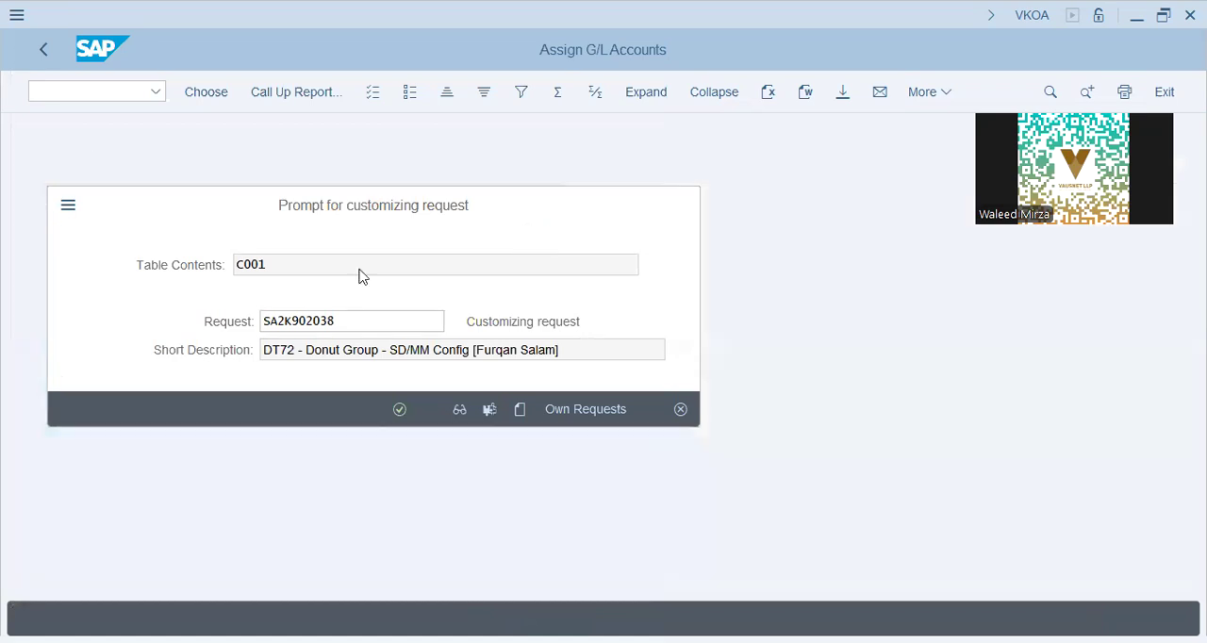
left_click(423, 216)
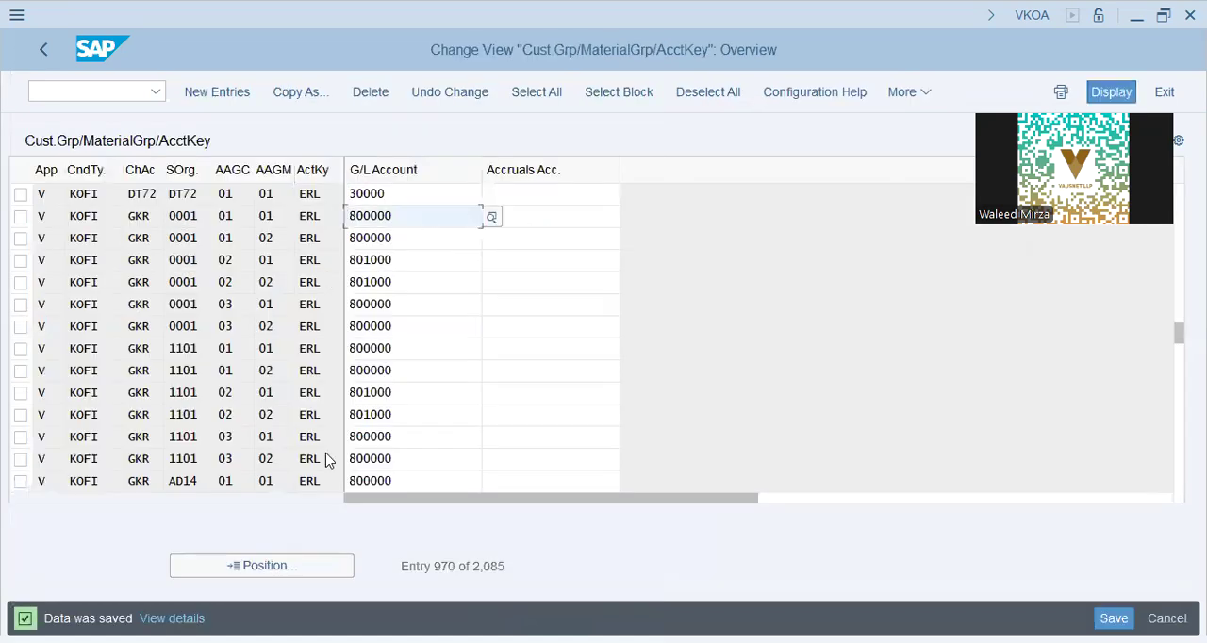
Step: Review the DT72 entry's key fields and the account assignment groups available for customers and materials
left_click(130, 196)
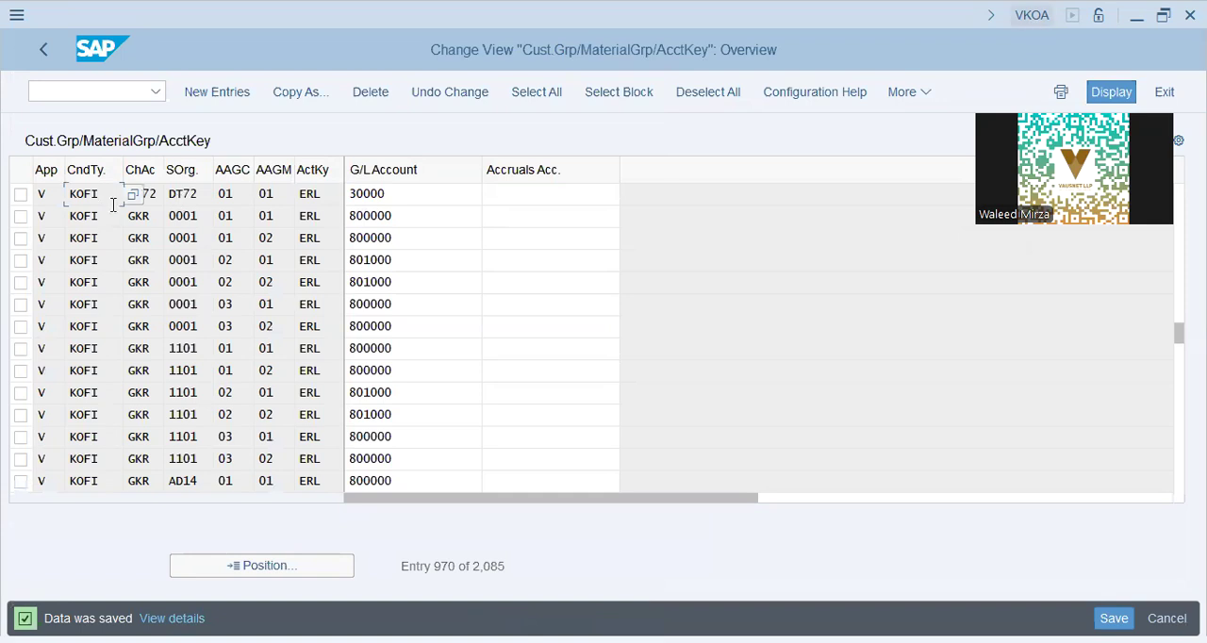
key("Tab")
key("Tab")
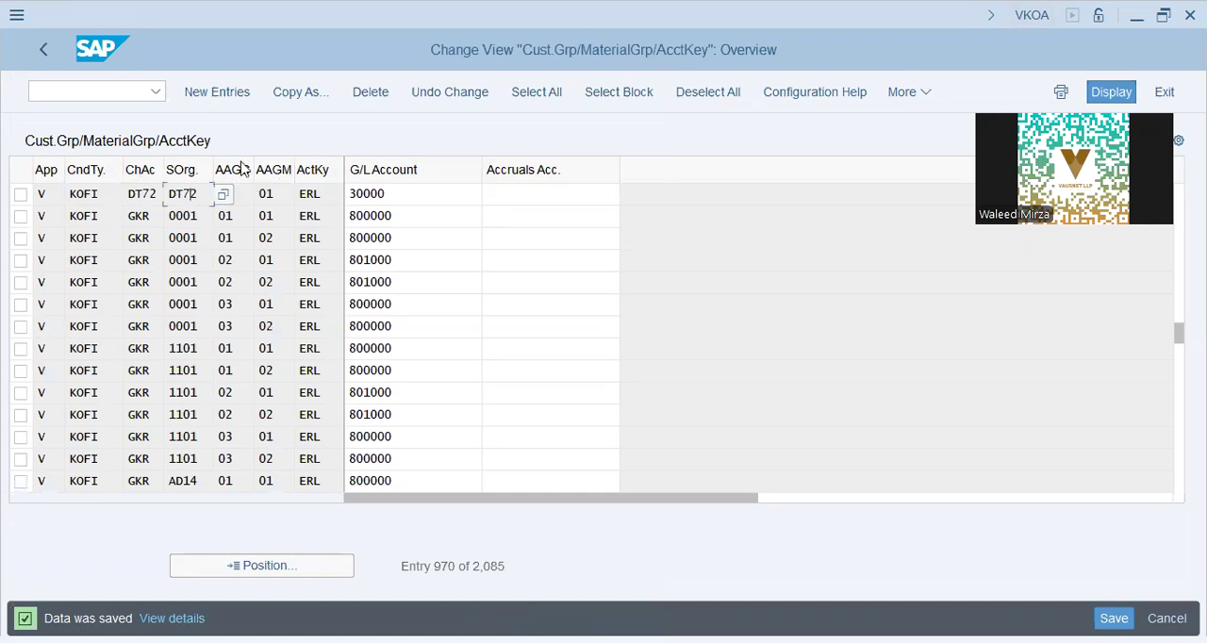
key("Tab")
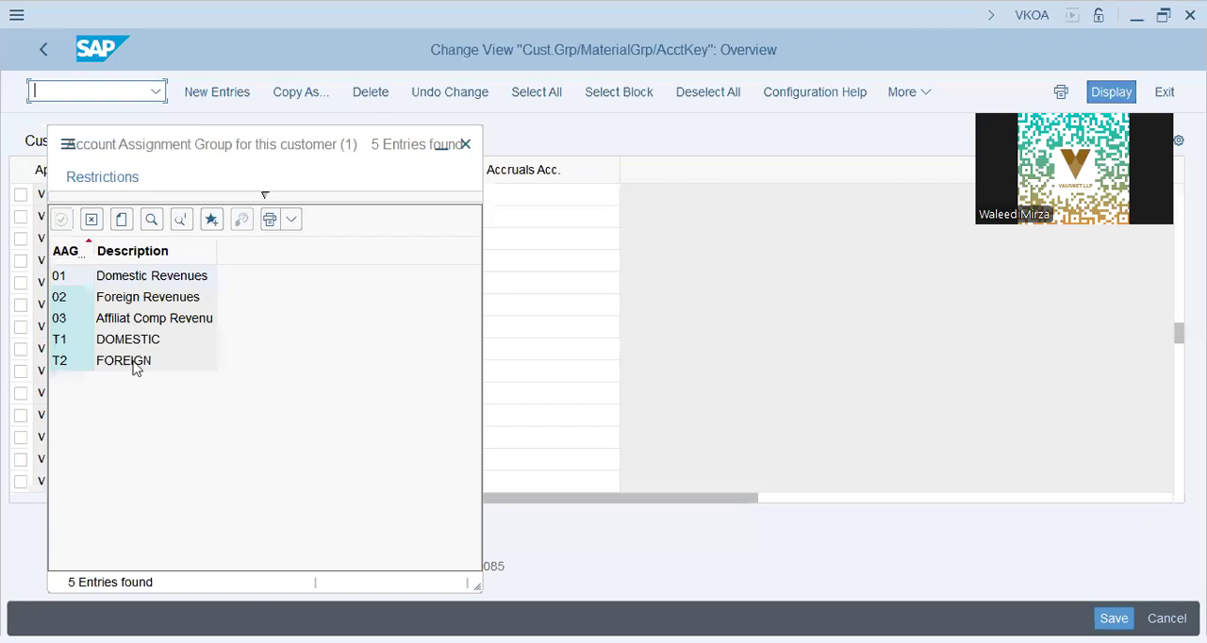
left_click(183, 303)
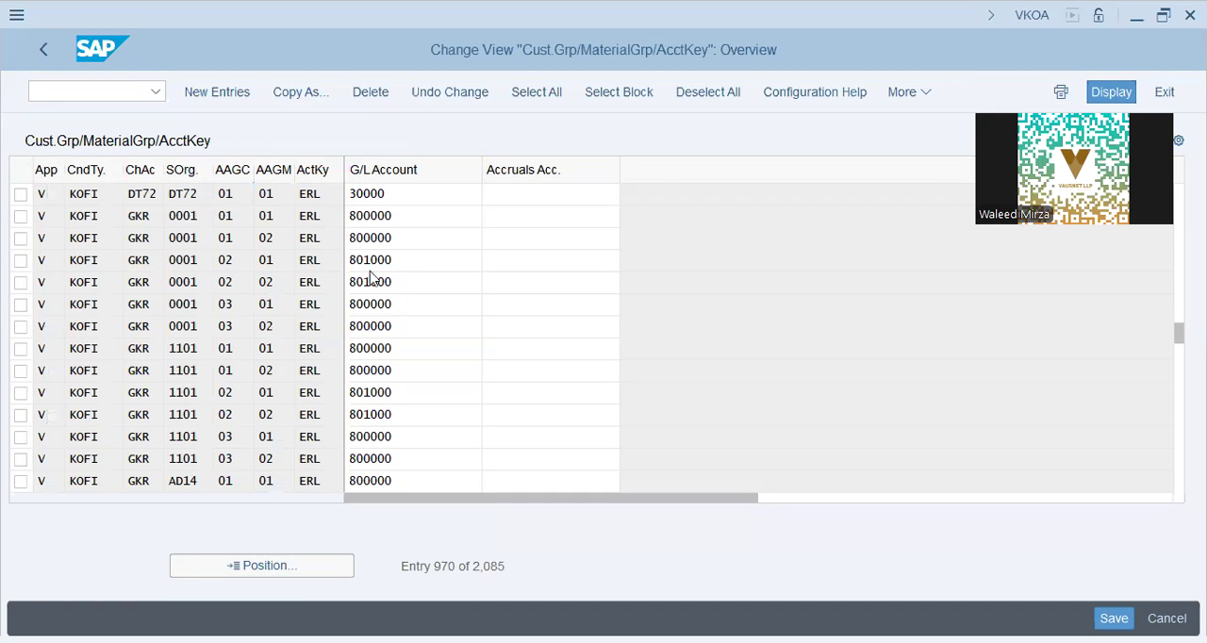
key("F4")
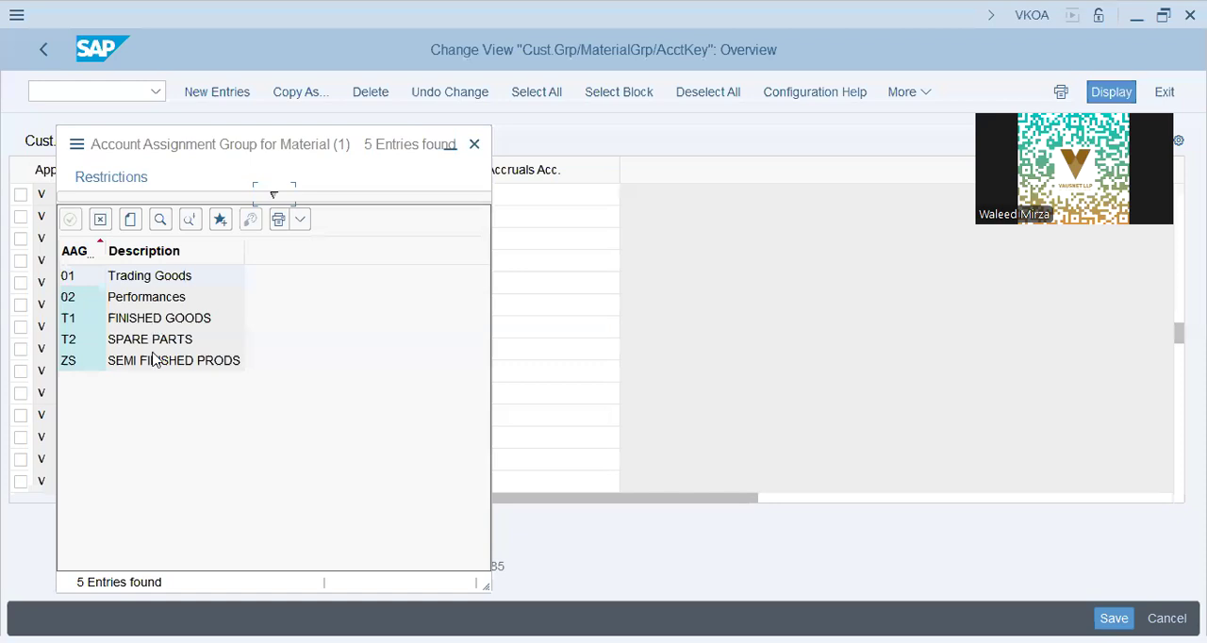
left_click(163, 366)
left_click(473, 143)
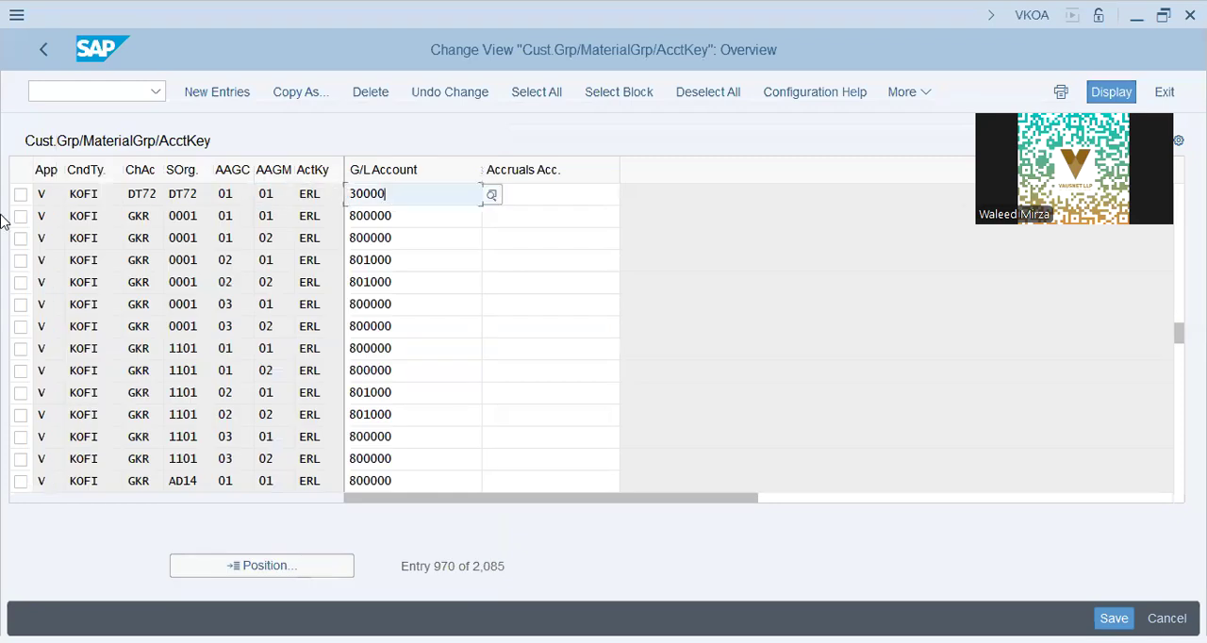
key("Tab")
Step: Examine the G/L account assignment tables for Cust.Grp/Account Key and Material Grp/Acct Key
left_click(38, 58)
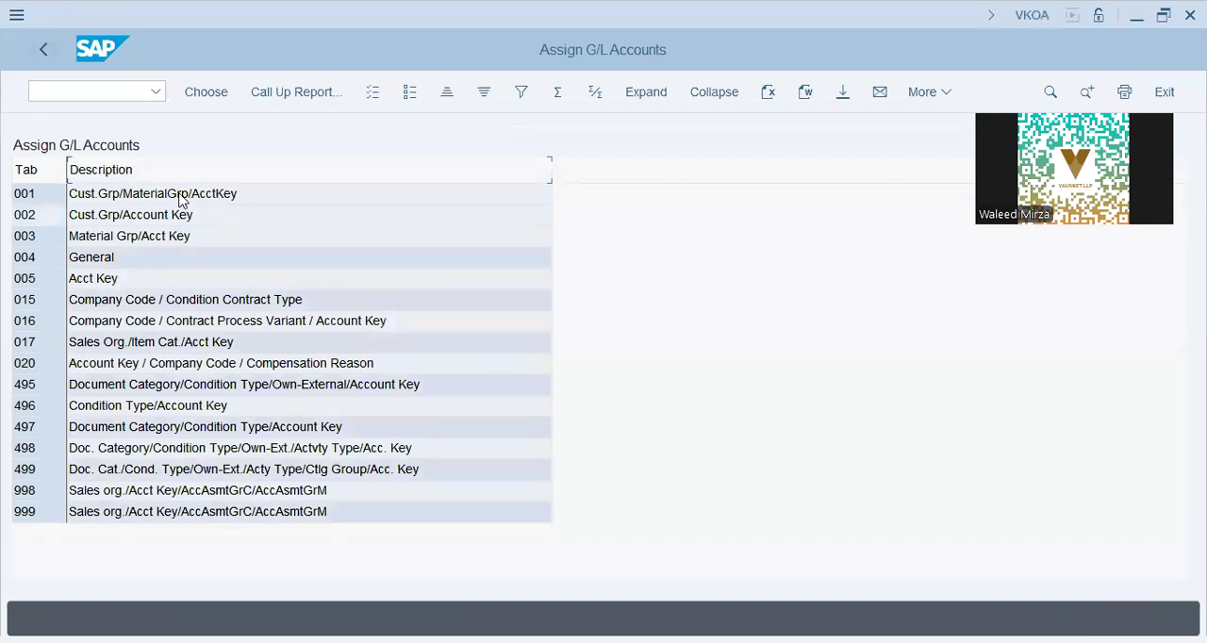
left_click(118, 217)
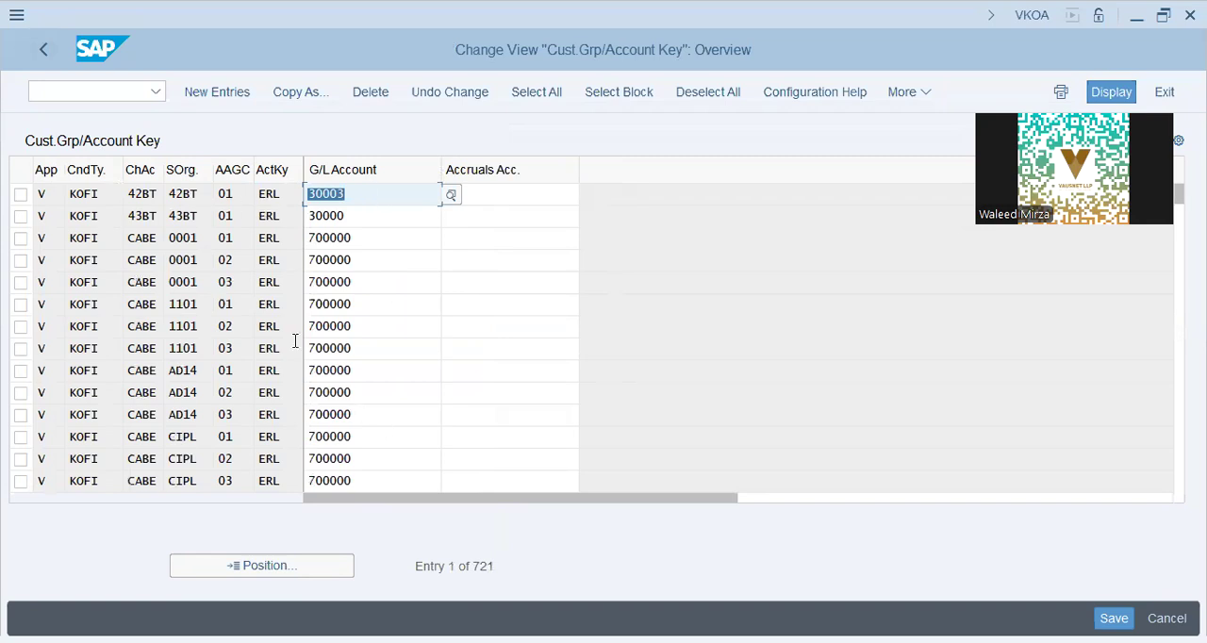
left_click(42, 51)
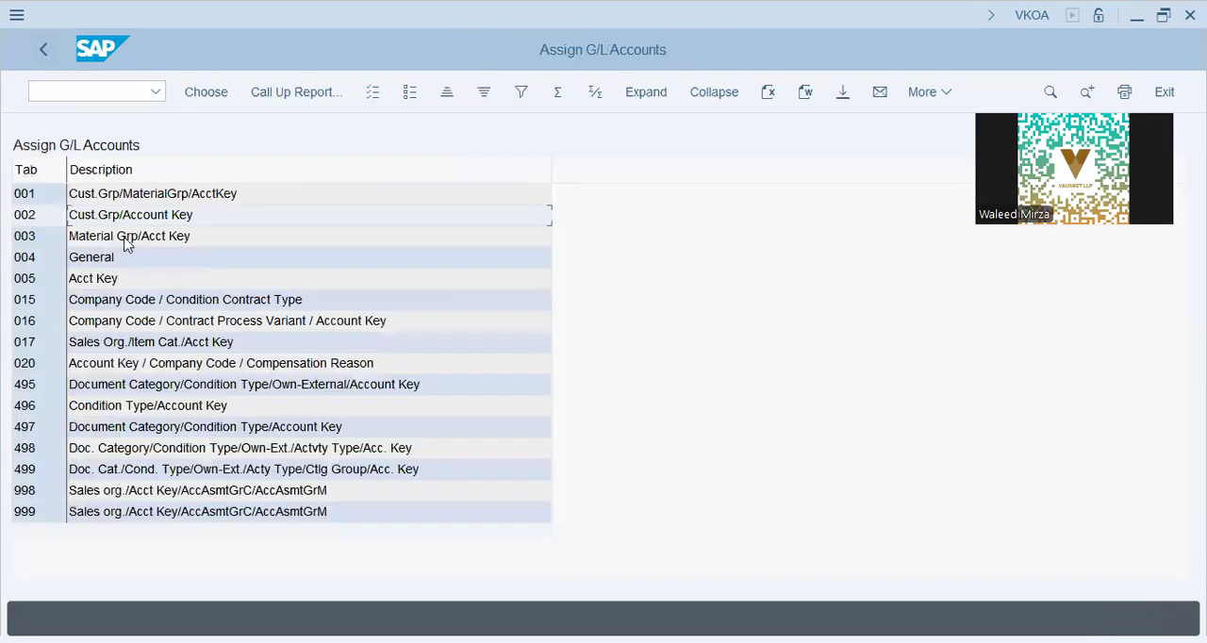
double_click(129, 244)
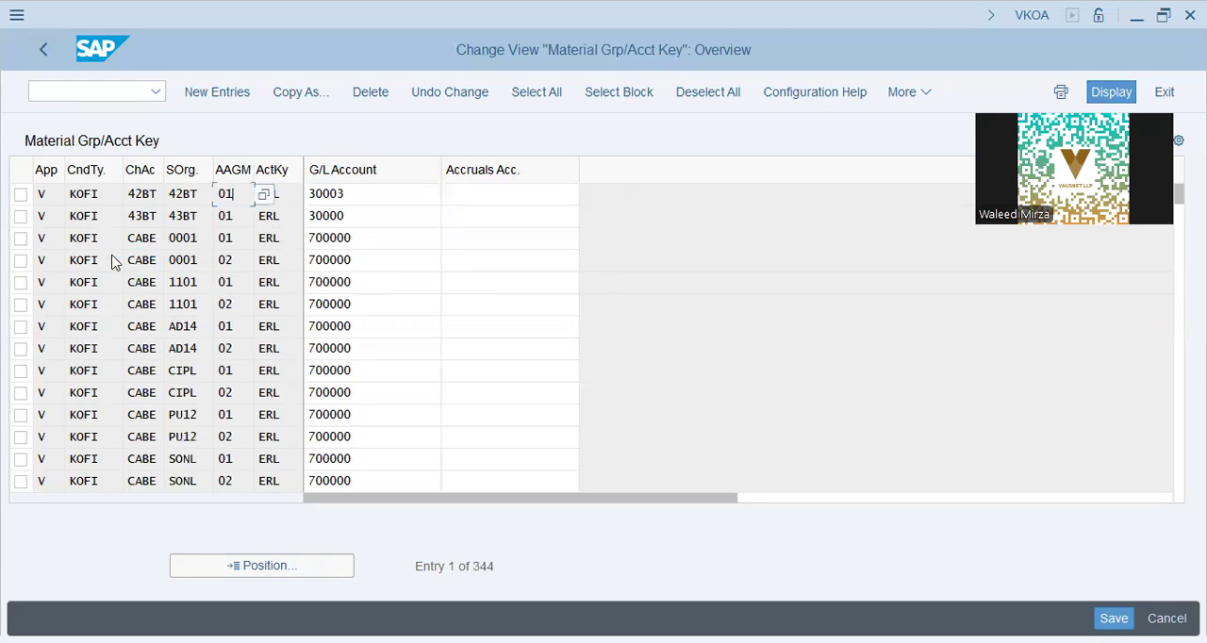
key("F3")
Step: In the General assignment table, copy the 43BT entry to chart of accounts and sales organization DT72, keeping G/L account 30000
double_click(417, 260)
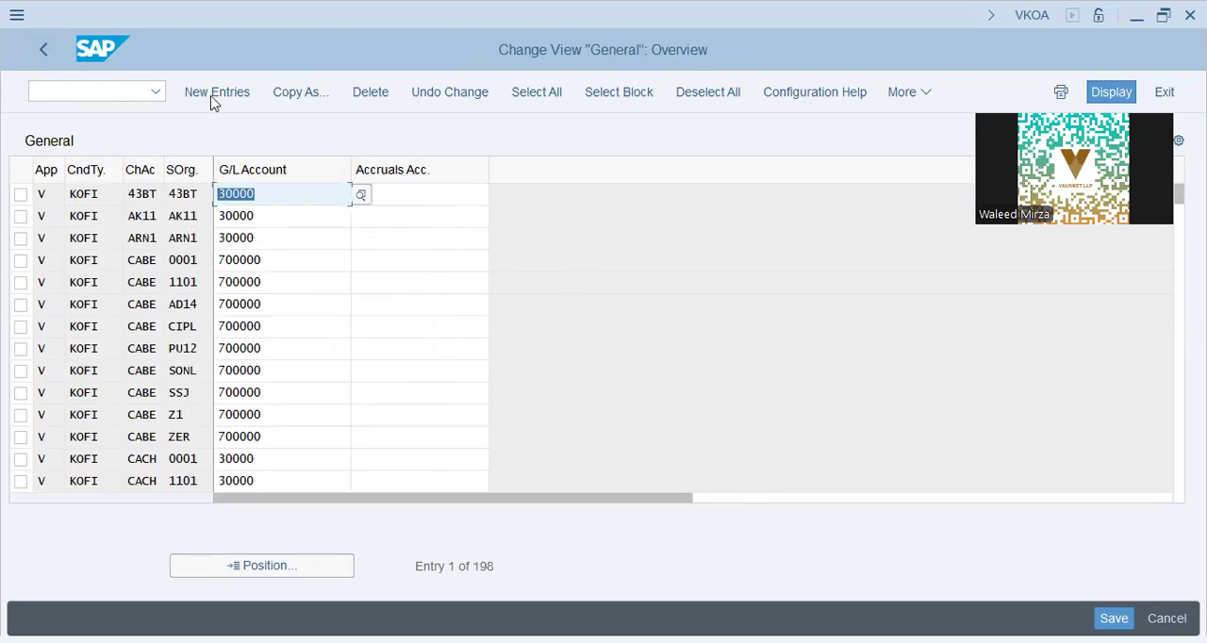
left_click(212, 96)
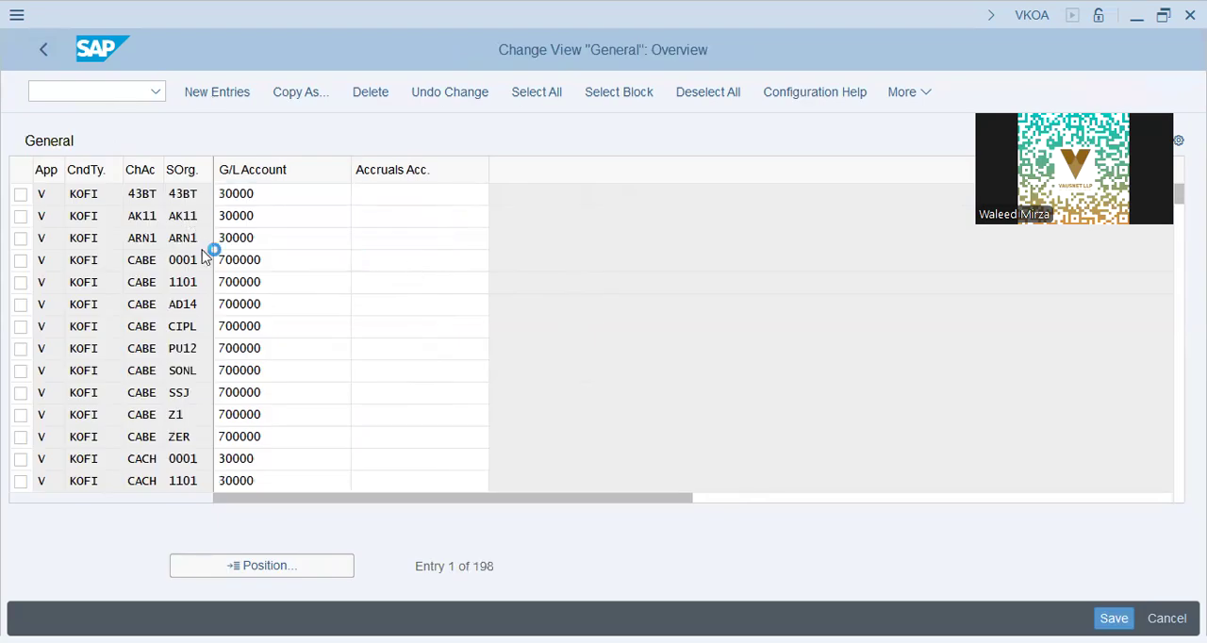
left_click(19, 193)
key("F6")
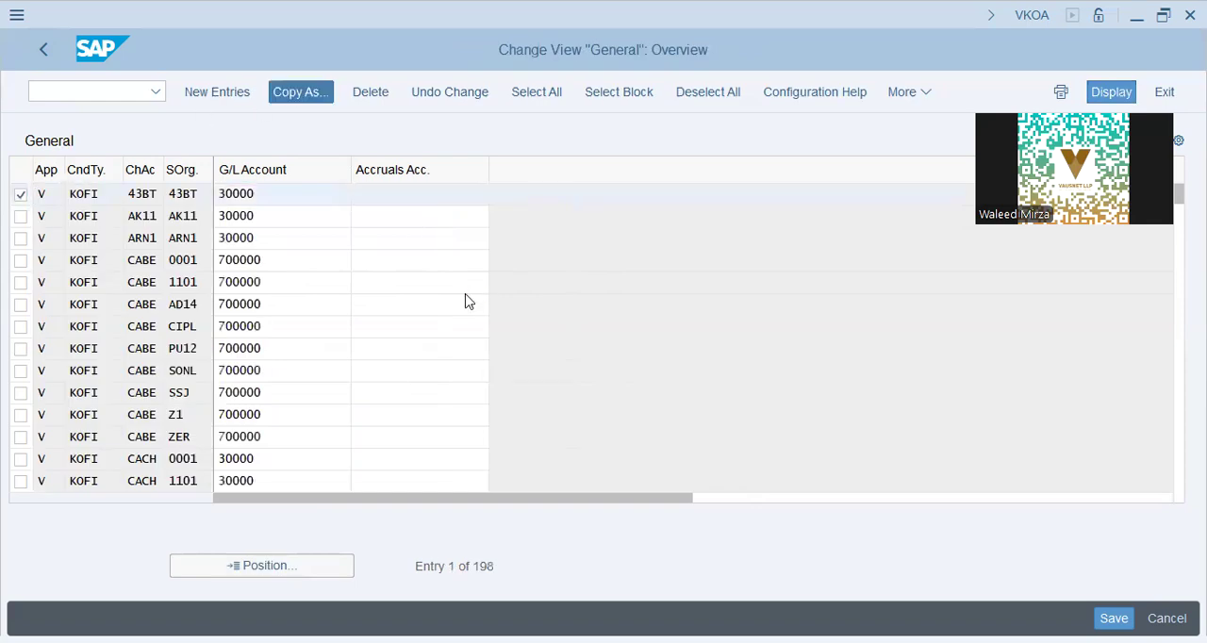
key("Tab")
key("Tab")
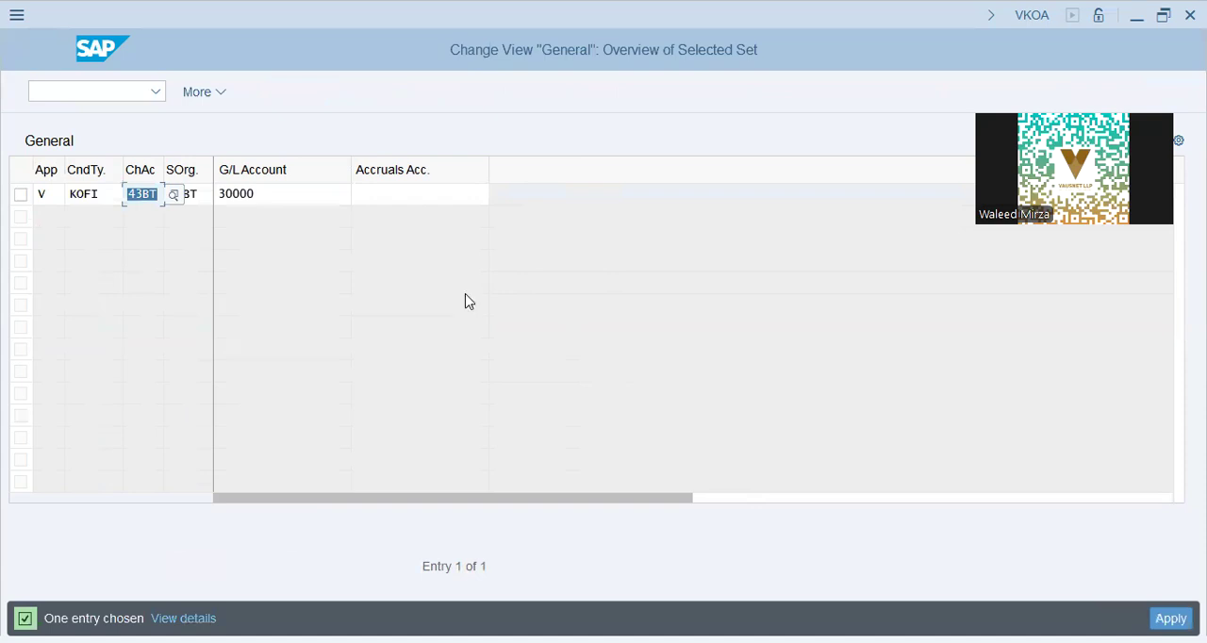
type("dt72")
key("Tab")
type("dt72")
key("Return")
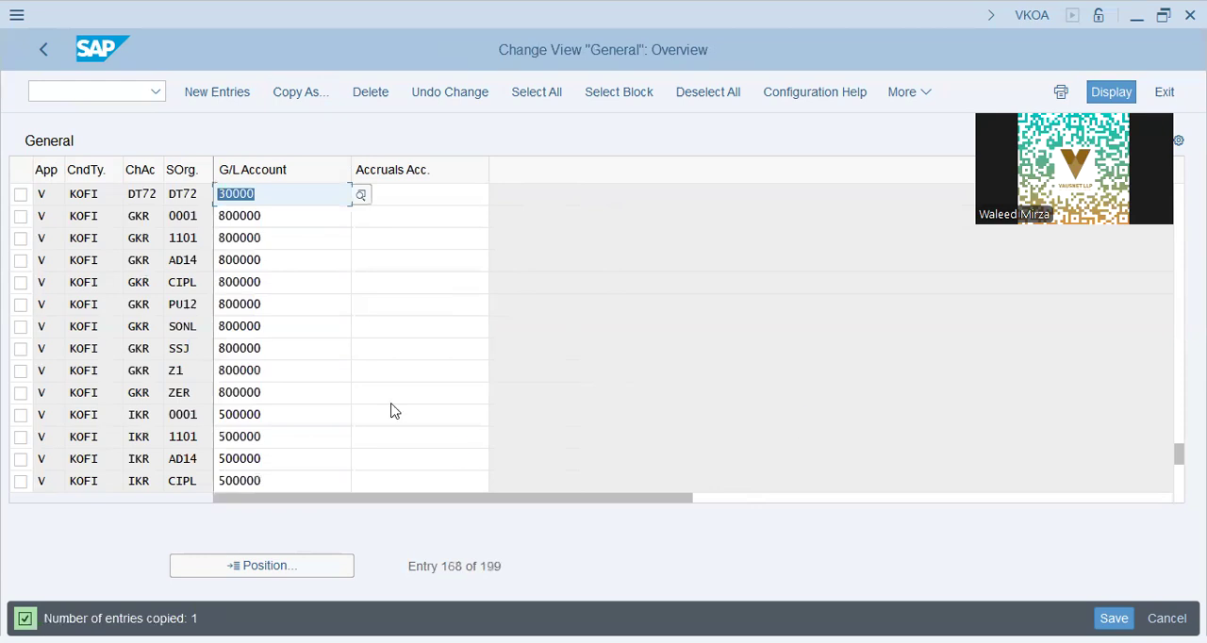
Step: Return to the IMG structure and select the Define And Assign Account Determination Procedures activity
left_click(43, 52)
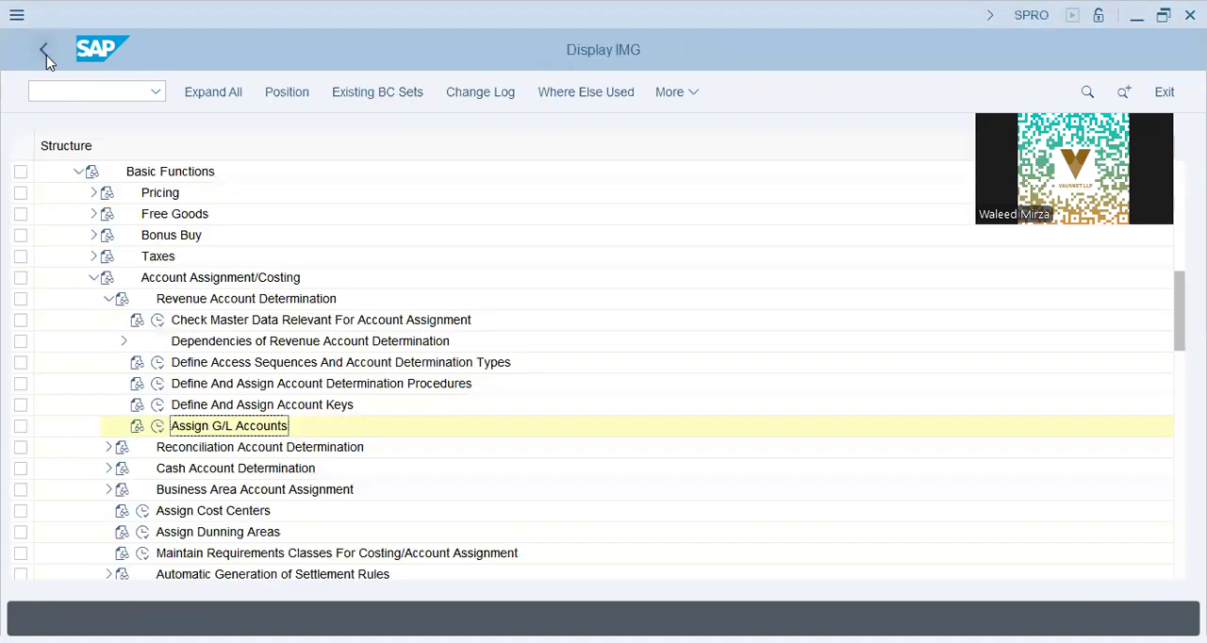
left_click(200, 388)
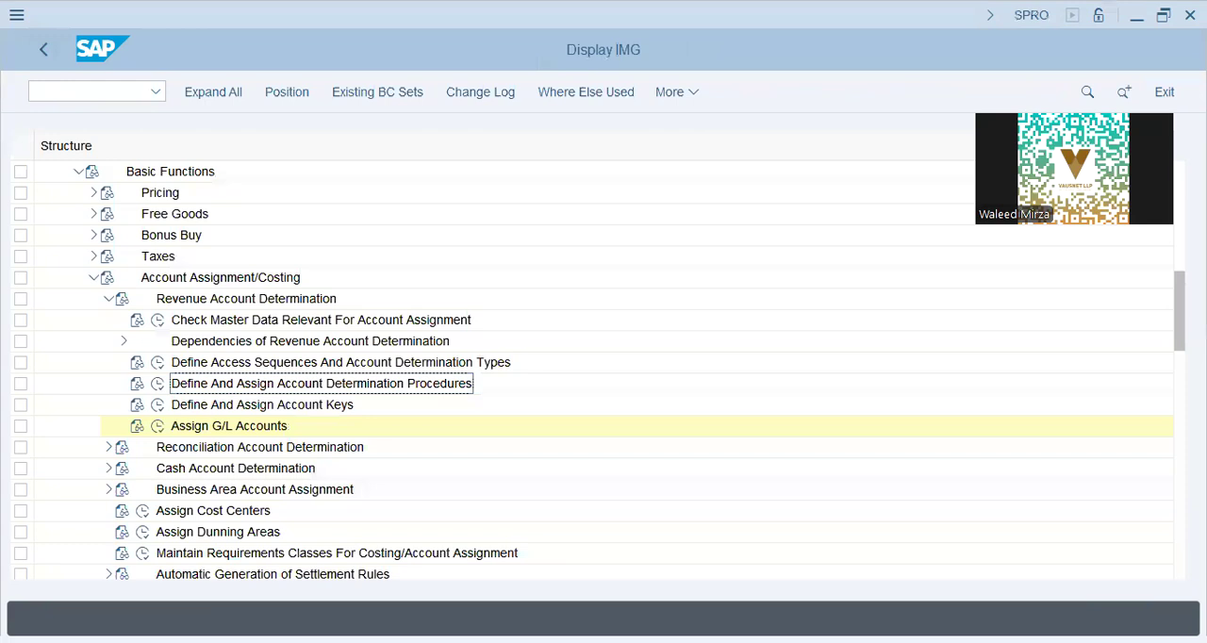